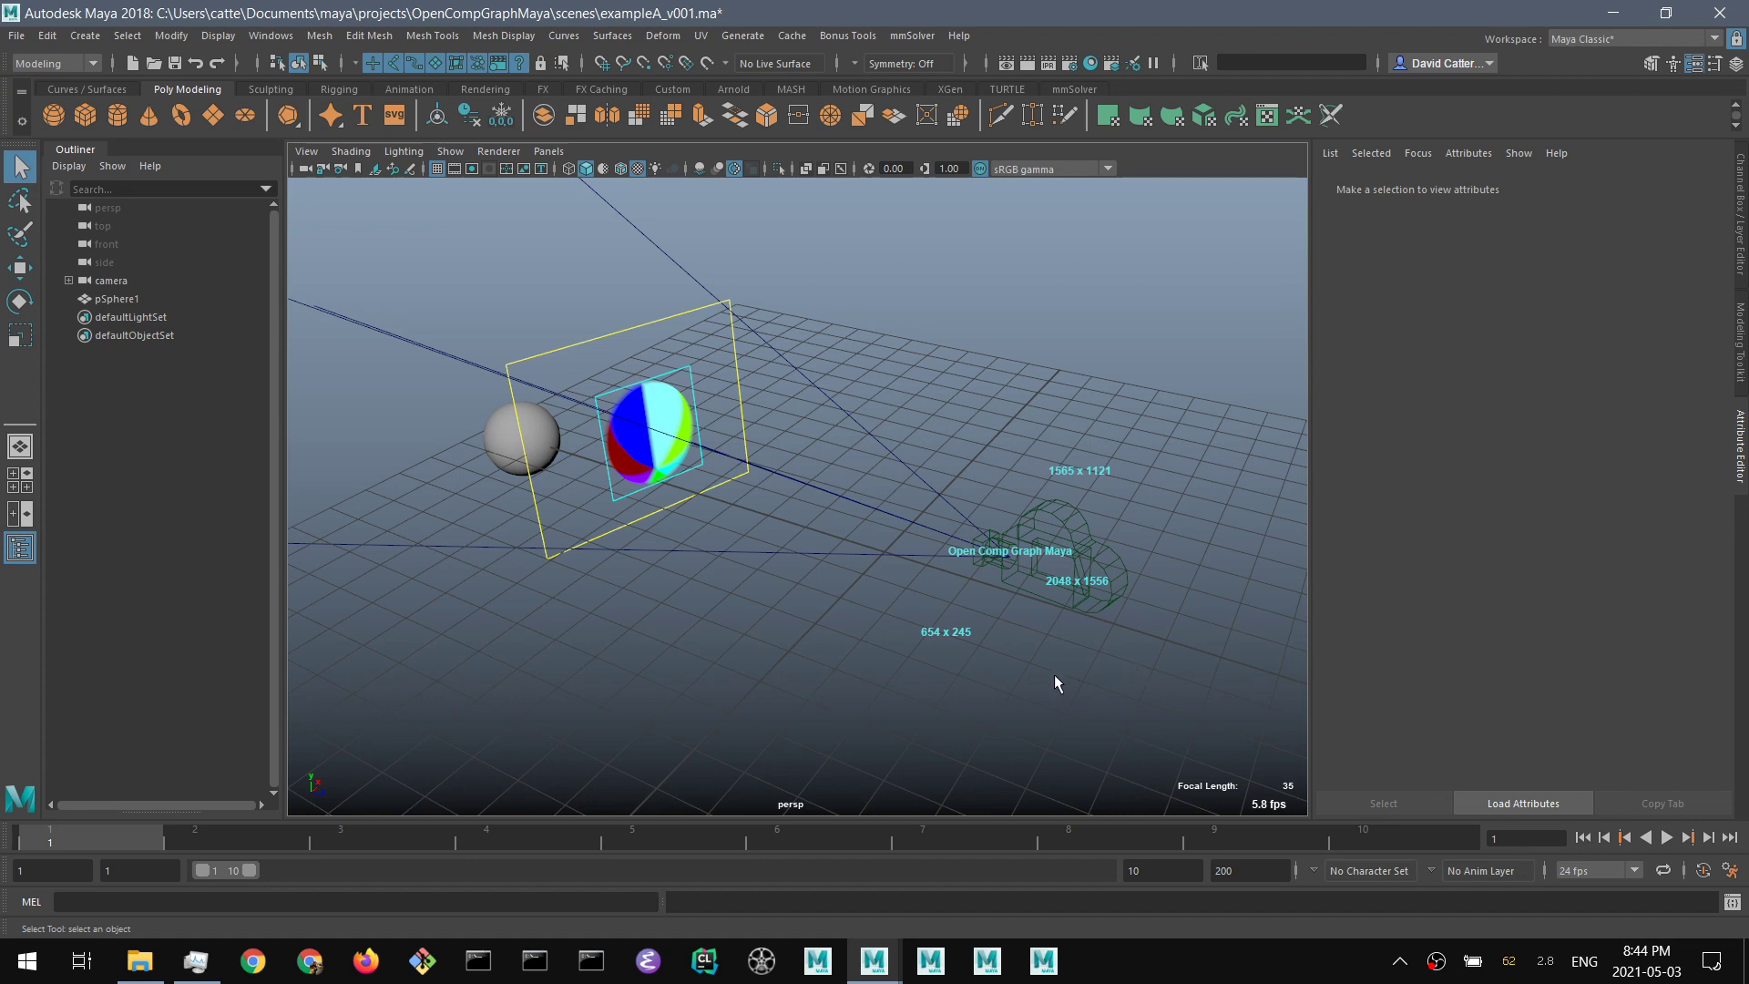
# - Preview the camera animation up to frame 9, play it back, then orbit the perspective view
pyautogui.moveTo(193, 829)
pyautogui.mouseDown()
pyautogui.moveTo(310, 849)
pyautogui.moveTo(765, 829)
pyautogui.moveTo(1366, 769)
pyautogui.moveTo(1184, 773)
pyautogui.moveTo(392, 704)
pyautogui.moveTo(18, 707)
pyautogui.mouseUp()
pyautogui.keyDown('alt'); pyautogui.moveTo(662, 486); pyautogui.dragTo(792, 526); pyautogui.keyUp('alt')
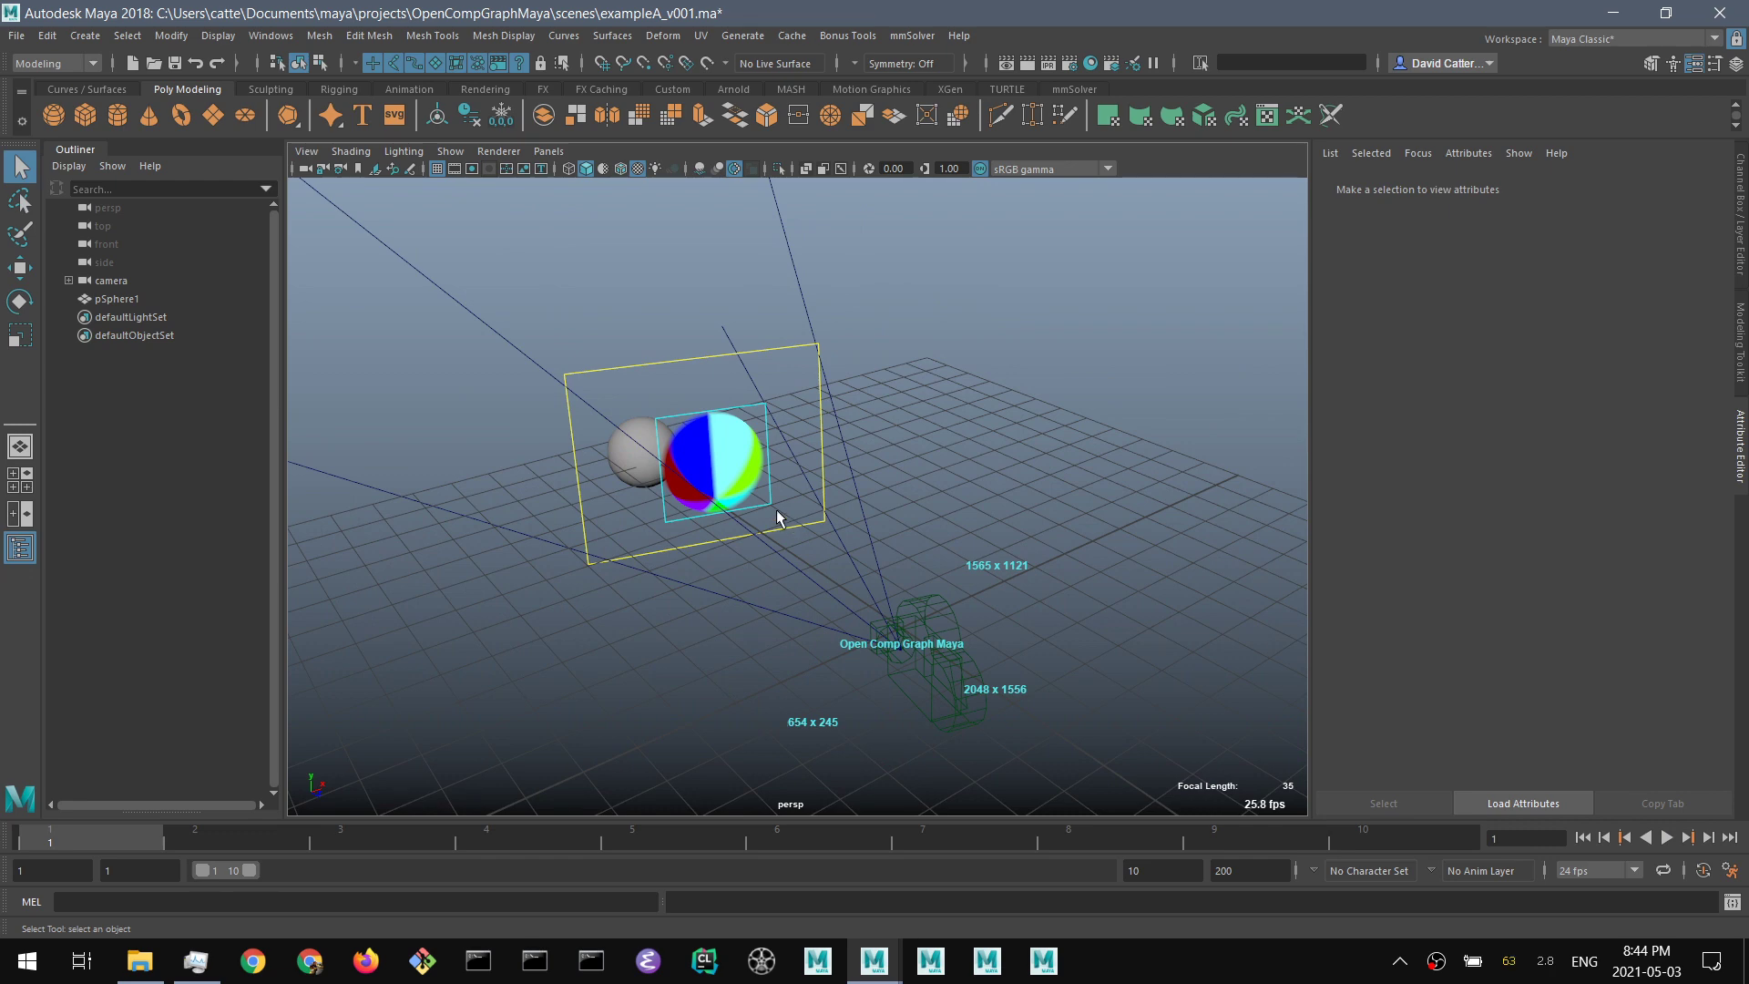
pyautogui.hotkey('alt', 'v')
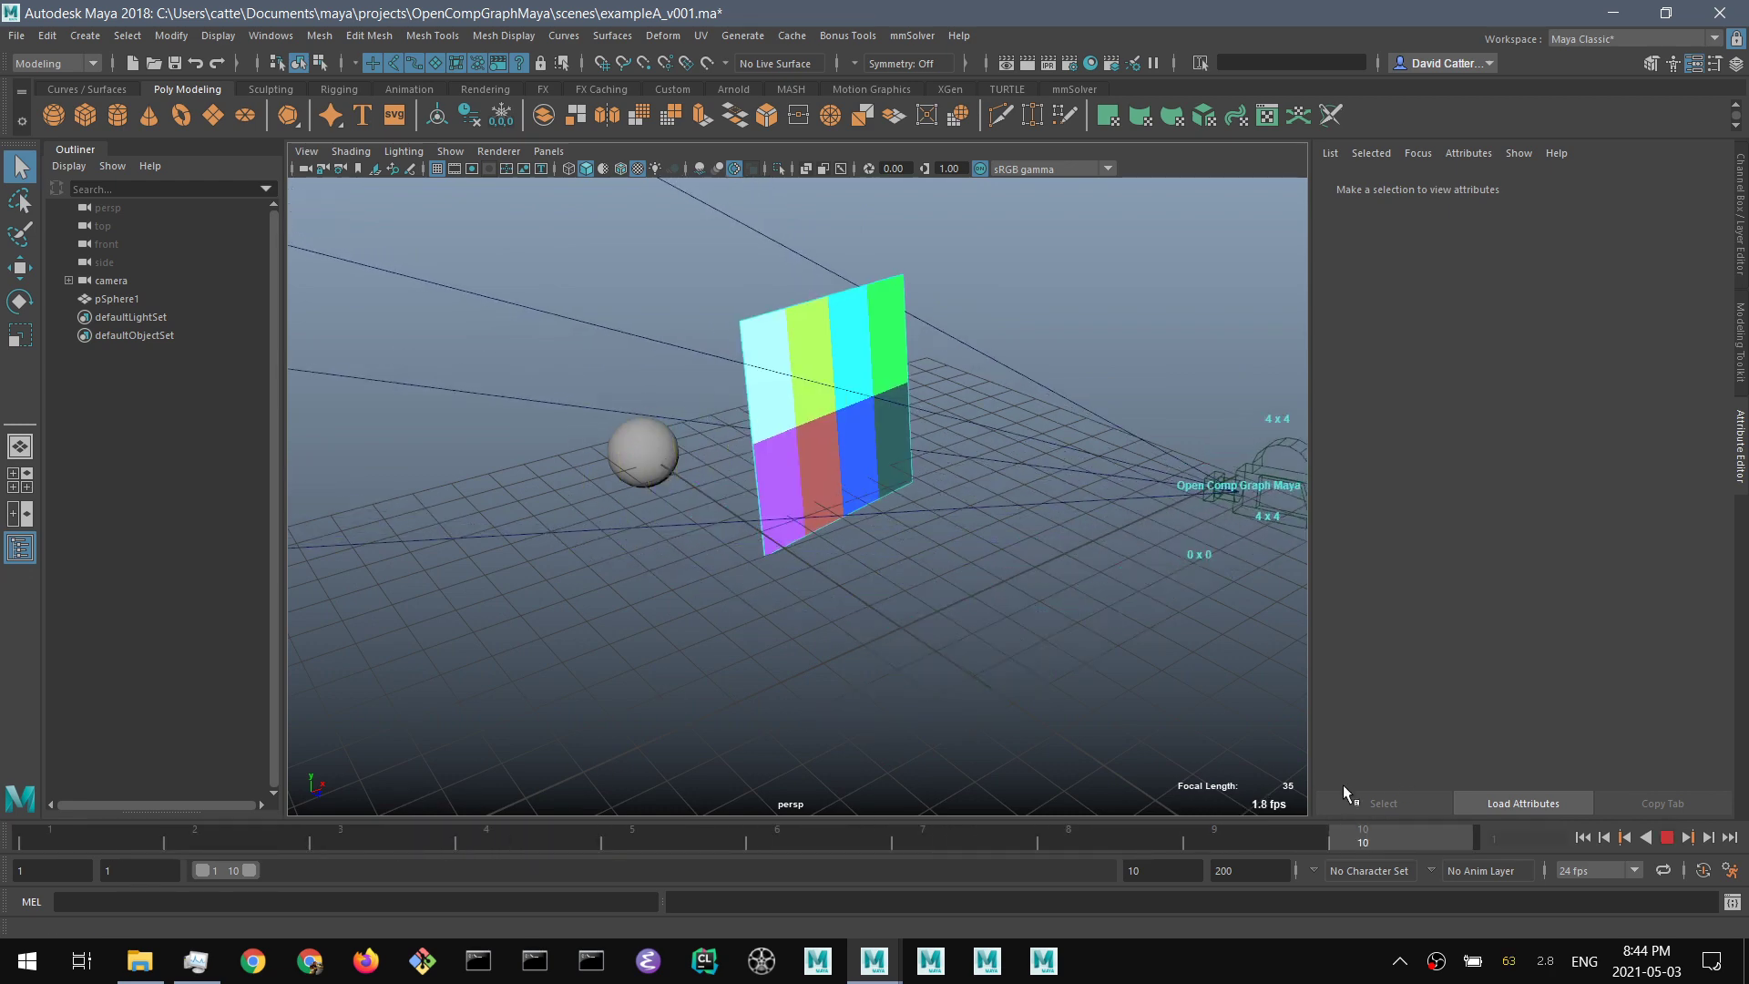
pyautogui.hotkey('alt', 'v')
pyautogui.keyDown('alt'); pyautogui.moveTo(584, 418); pyautogui.dragTo(686, 431); pyautogui.keyUp('alt')
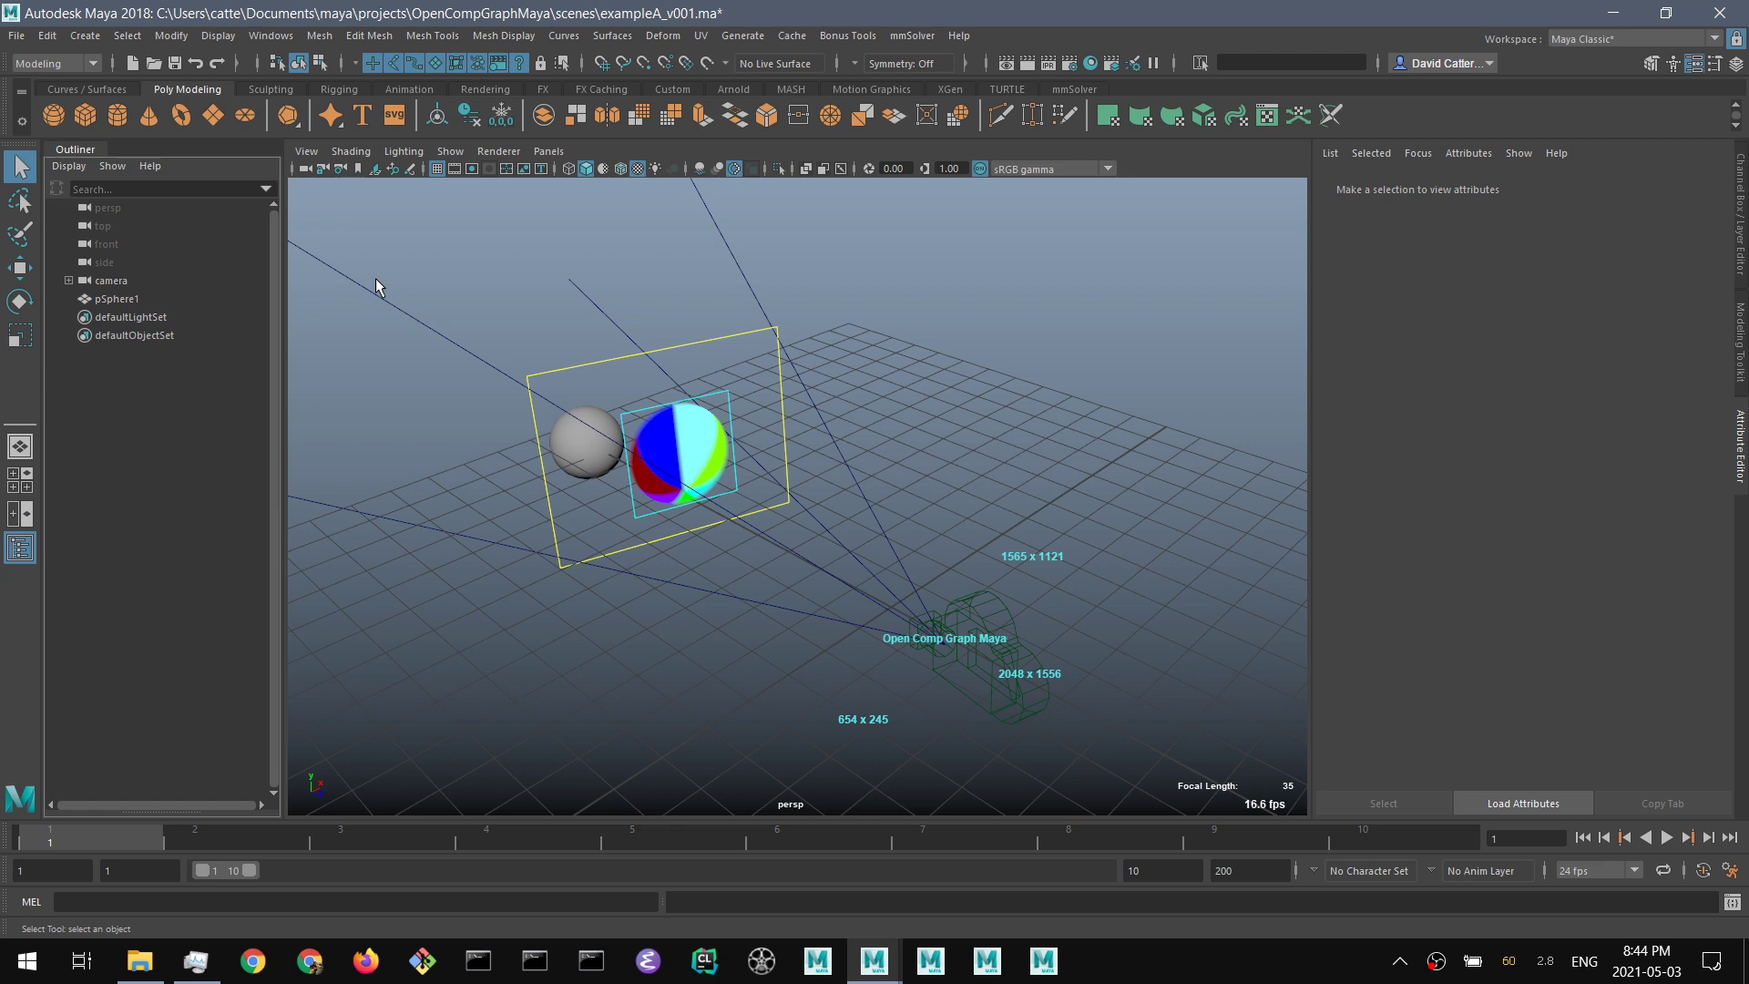
# - Select the camera's imagePlane at frame 8 and increase its Card Depth, viewed in wireframe
pyautogui.click(68, 281)
pyautogui.click(127, 299)
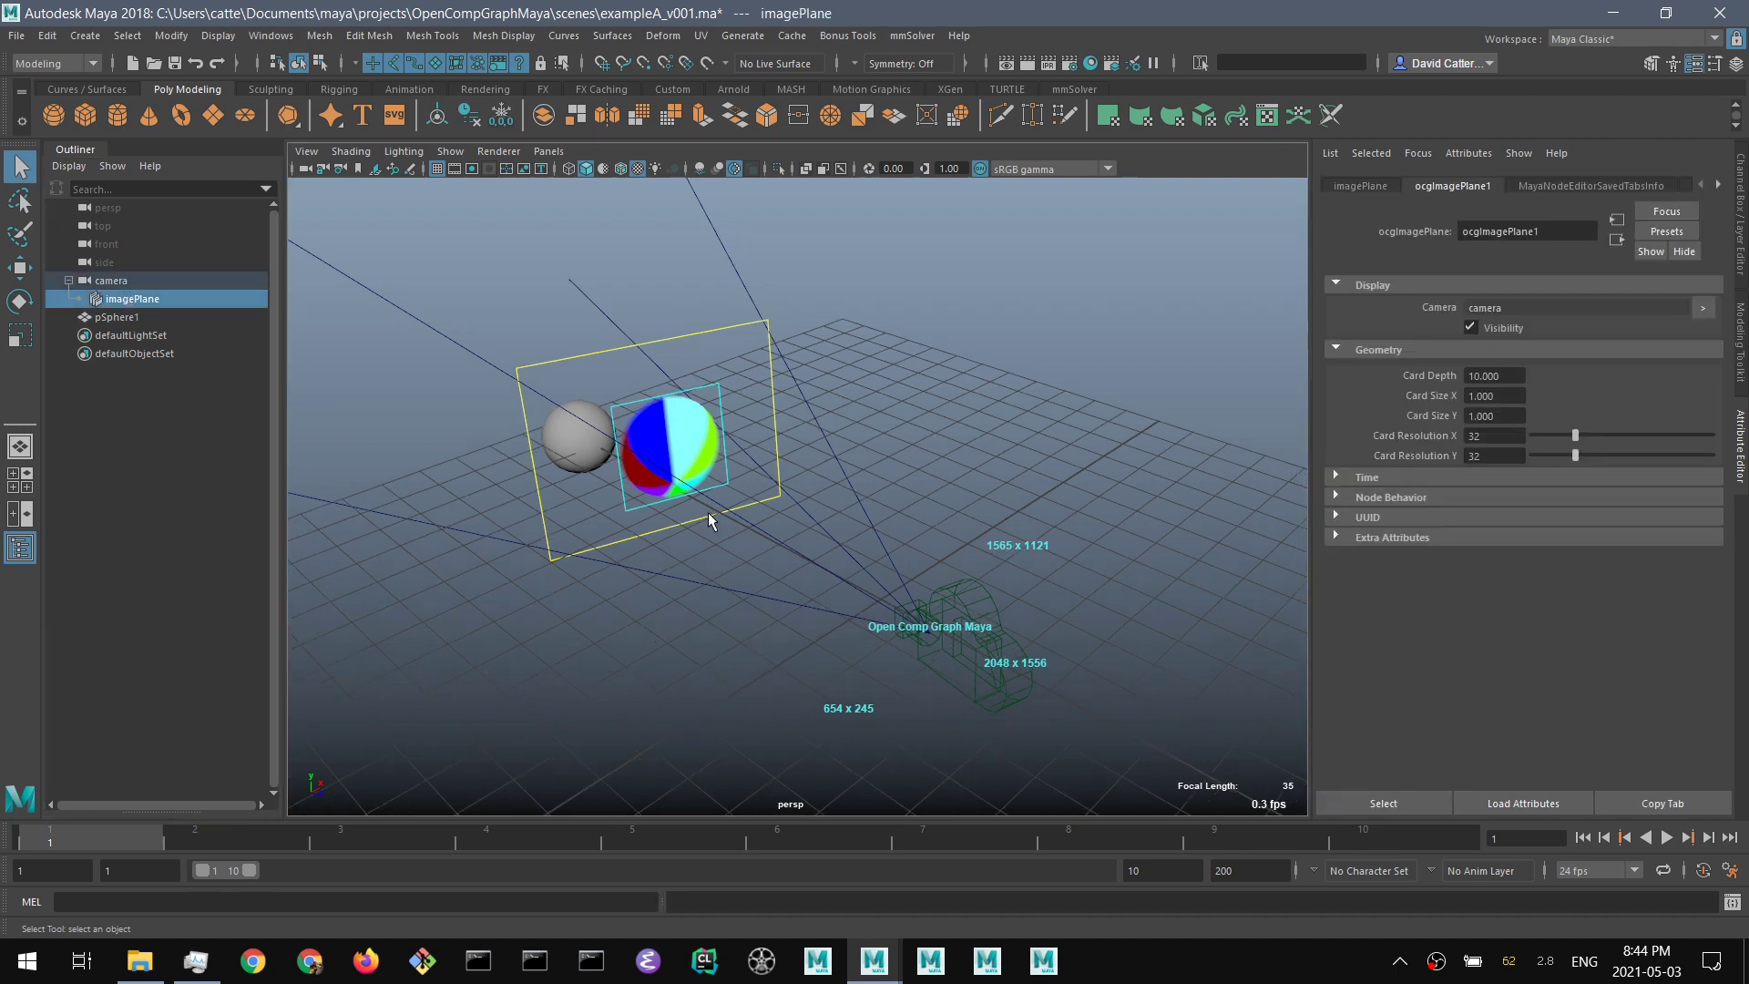
pyautogui.moveTo(172, 831); pyautogui.dragTo(73, 763)
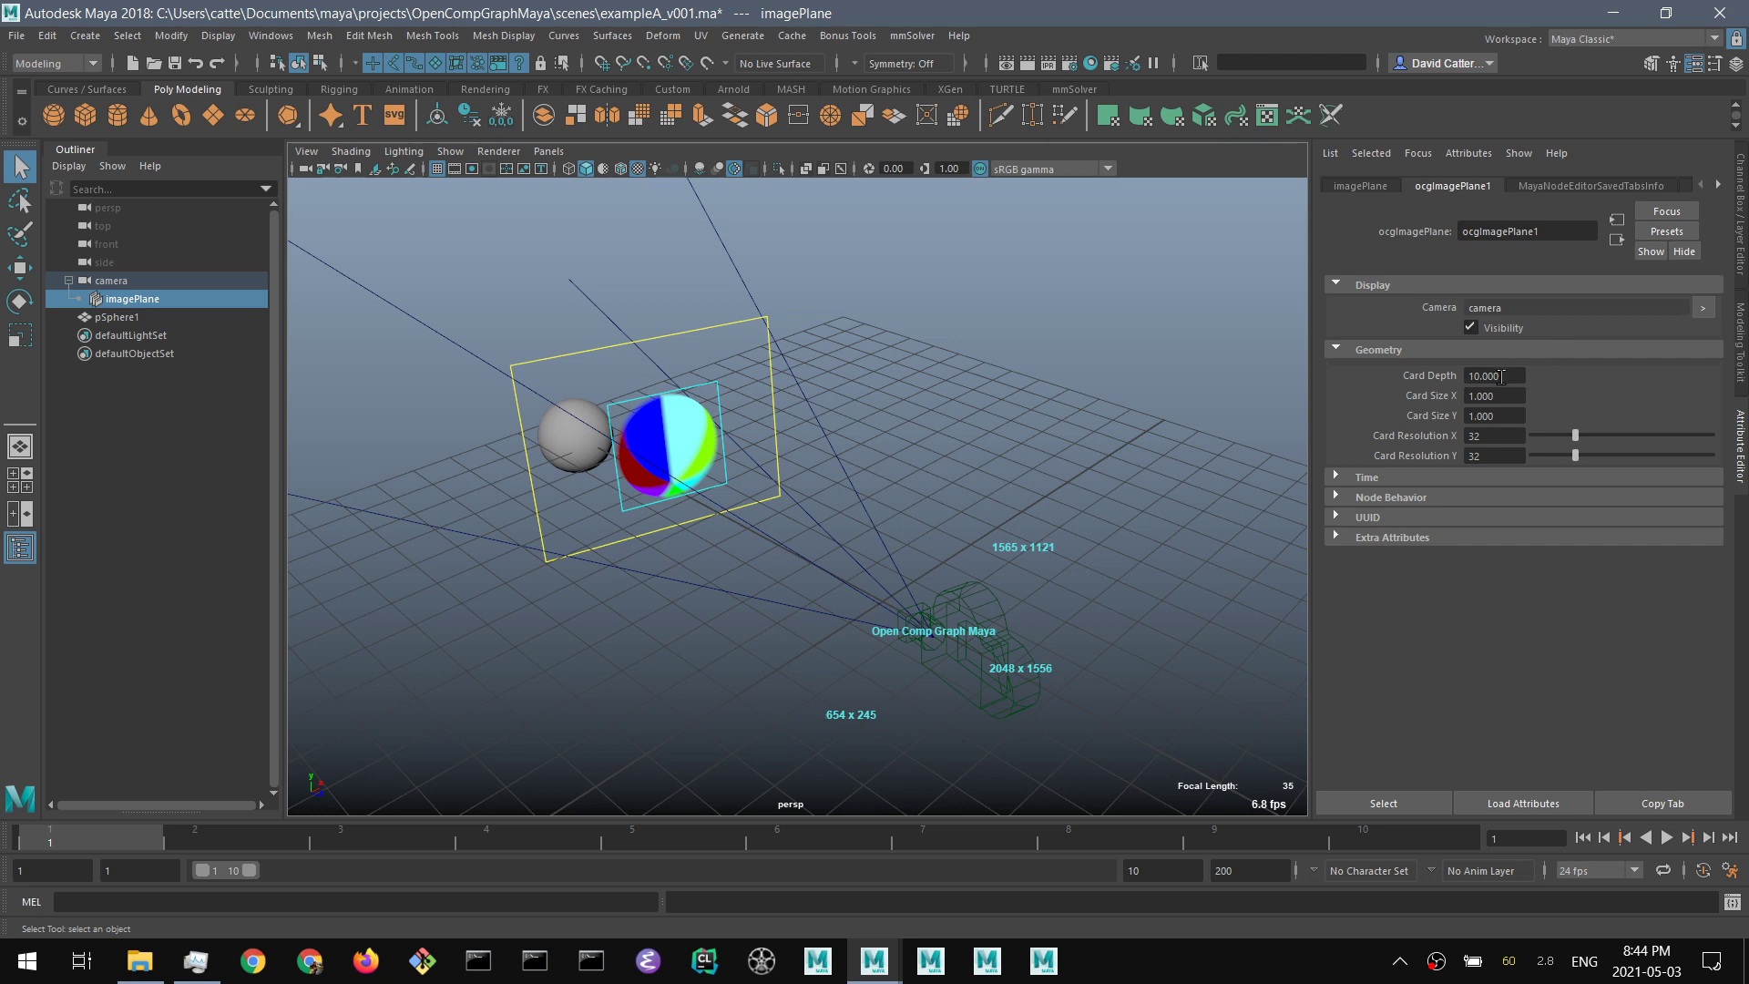
pyautogui.moveTo(1503, 376)
pyautogui.keyDown('ctrl'); pyautogui.mouseDown()
pyautogui.moveTo(1548, 376)
pyautogui.moveTo(1495, 390)
pyautogui.moveTo(1520, 401)
pyautogui.moveTo(1487, 383)
pyautogui.mouseUp(); pyautogui.keyUp('ctrl')
pyautogui.press('4')
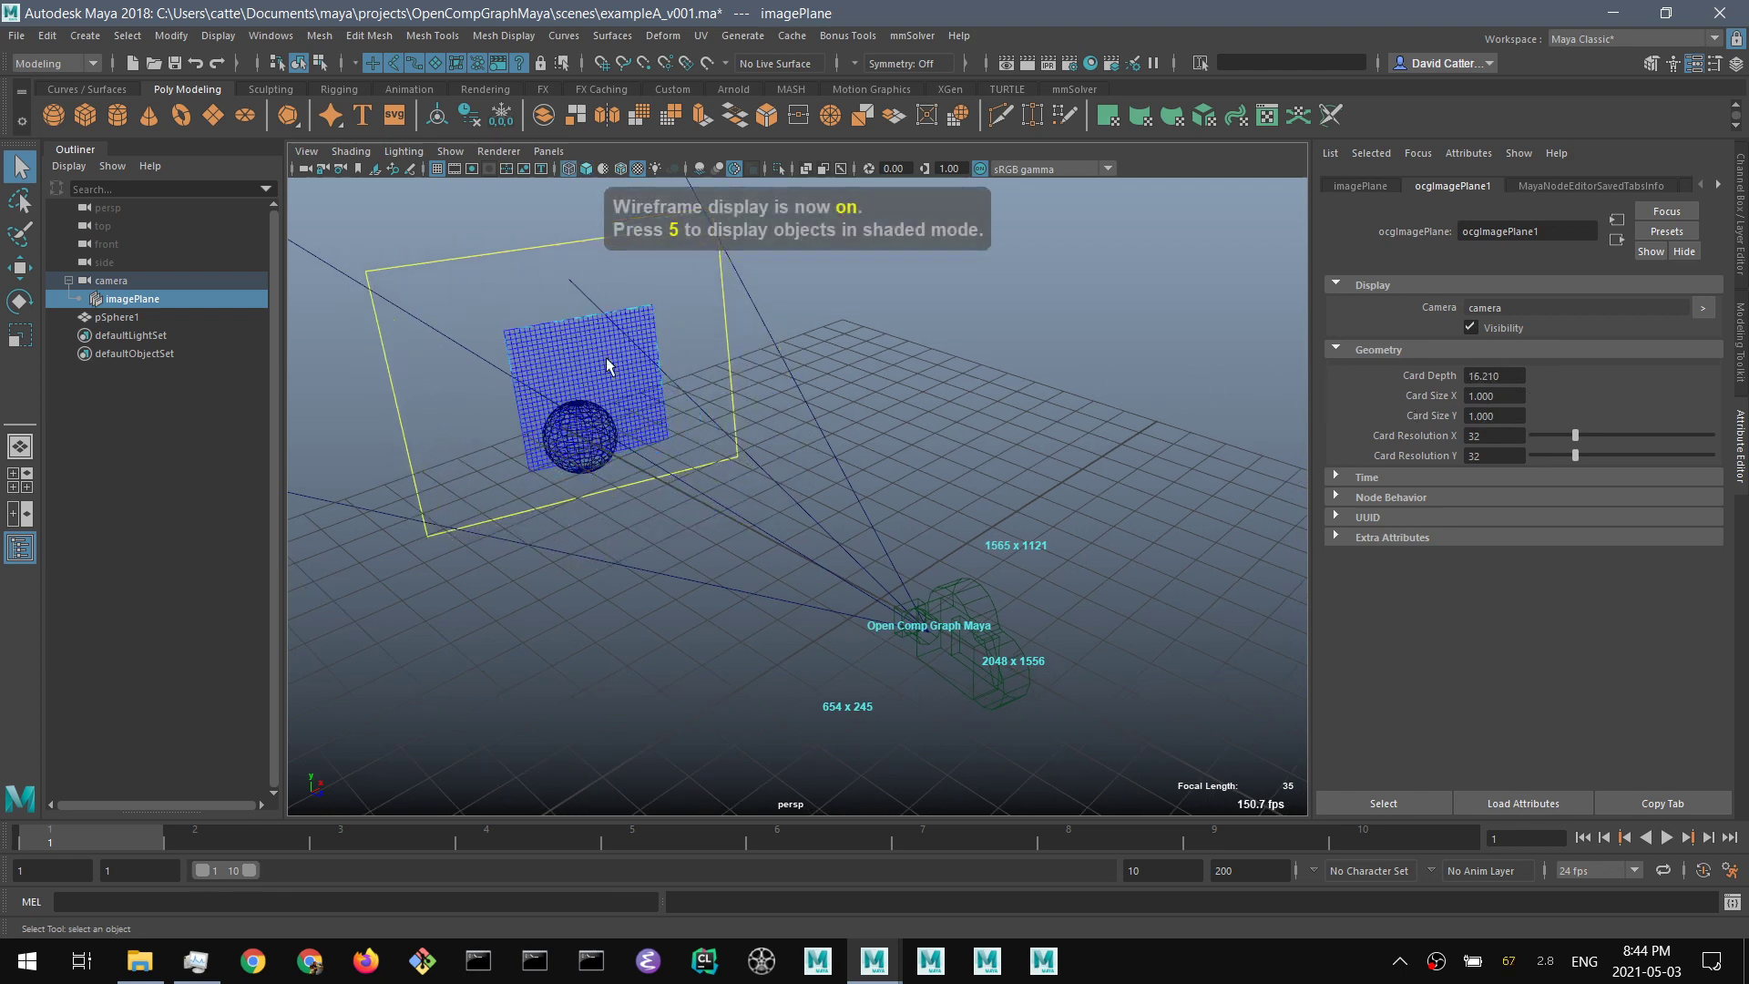
# - Settle Card Depth at 16.35, restore Card Resolution X to 32, and return to textured display
pyautogui.keyDown('alt'); pyautogui.moveTo(747, 619); pyautogui.dragTo(789, 615, button='right'); pyautogui.keyUp('alt')
pyautogui.keyDown('alt'); pyautogui.moveTo(789, 615); pyautogui.dragTo(1549, 442); pyautogui.keyUp('alt')
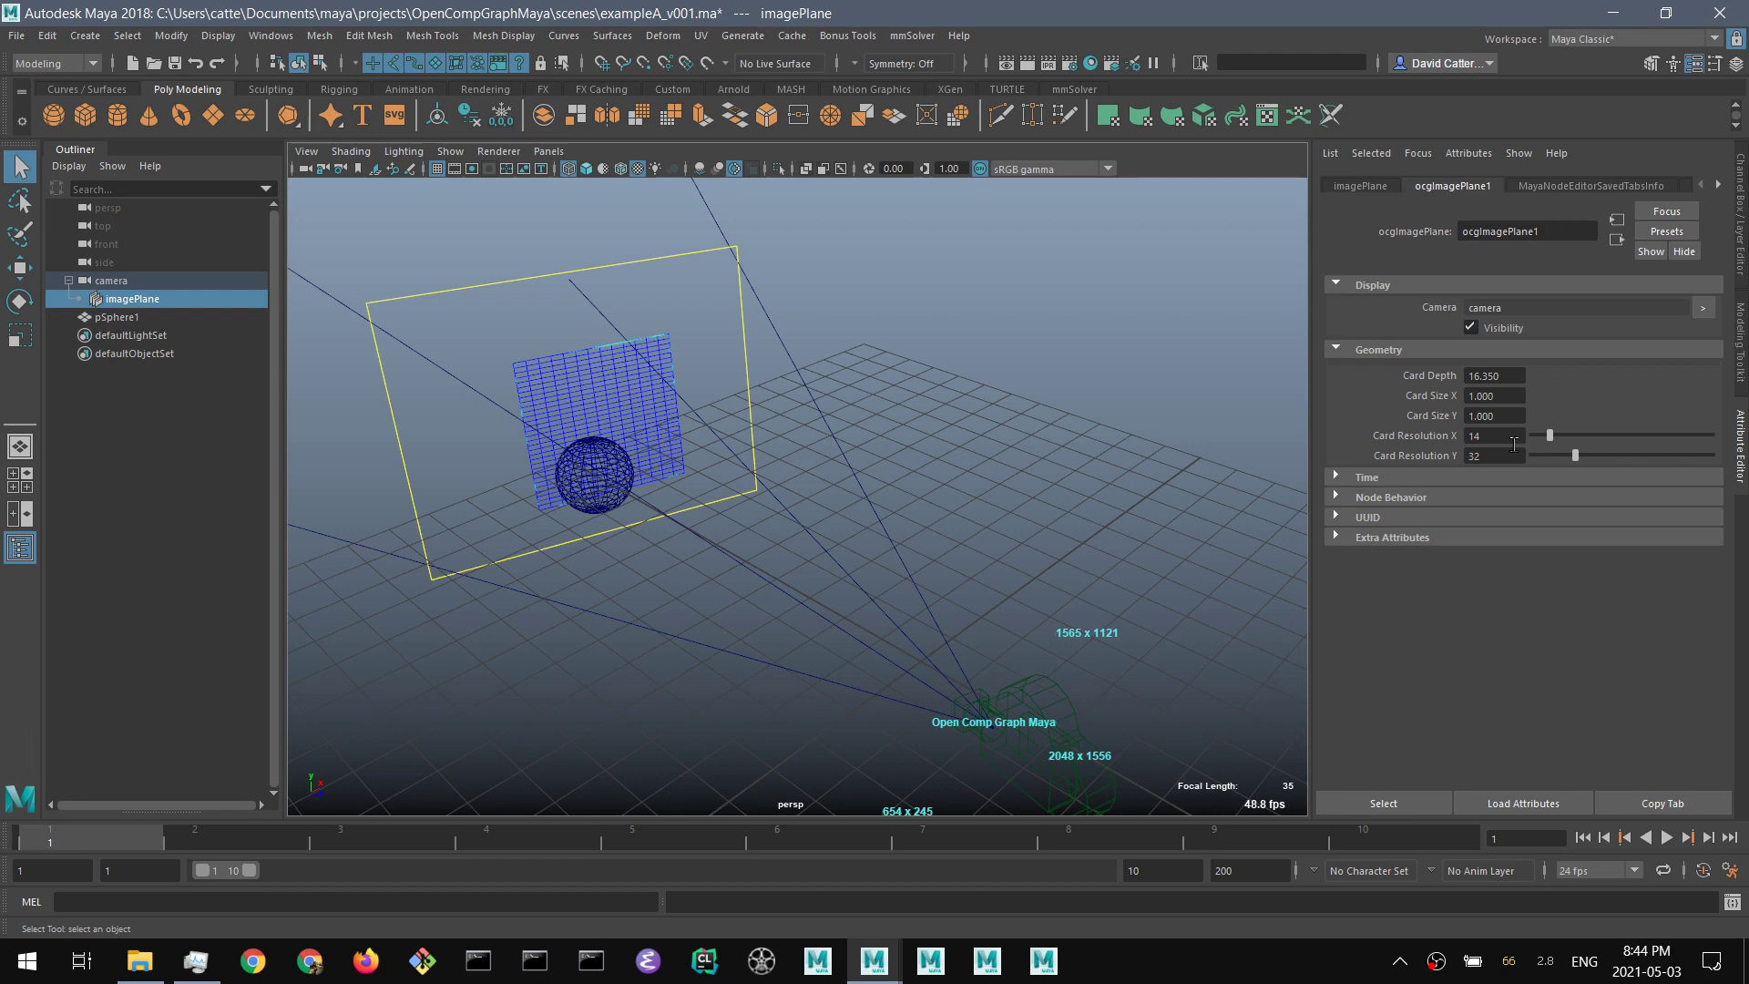
pyautogui.press('Return')
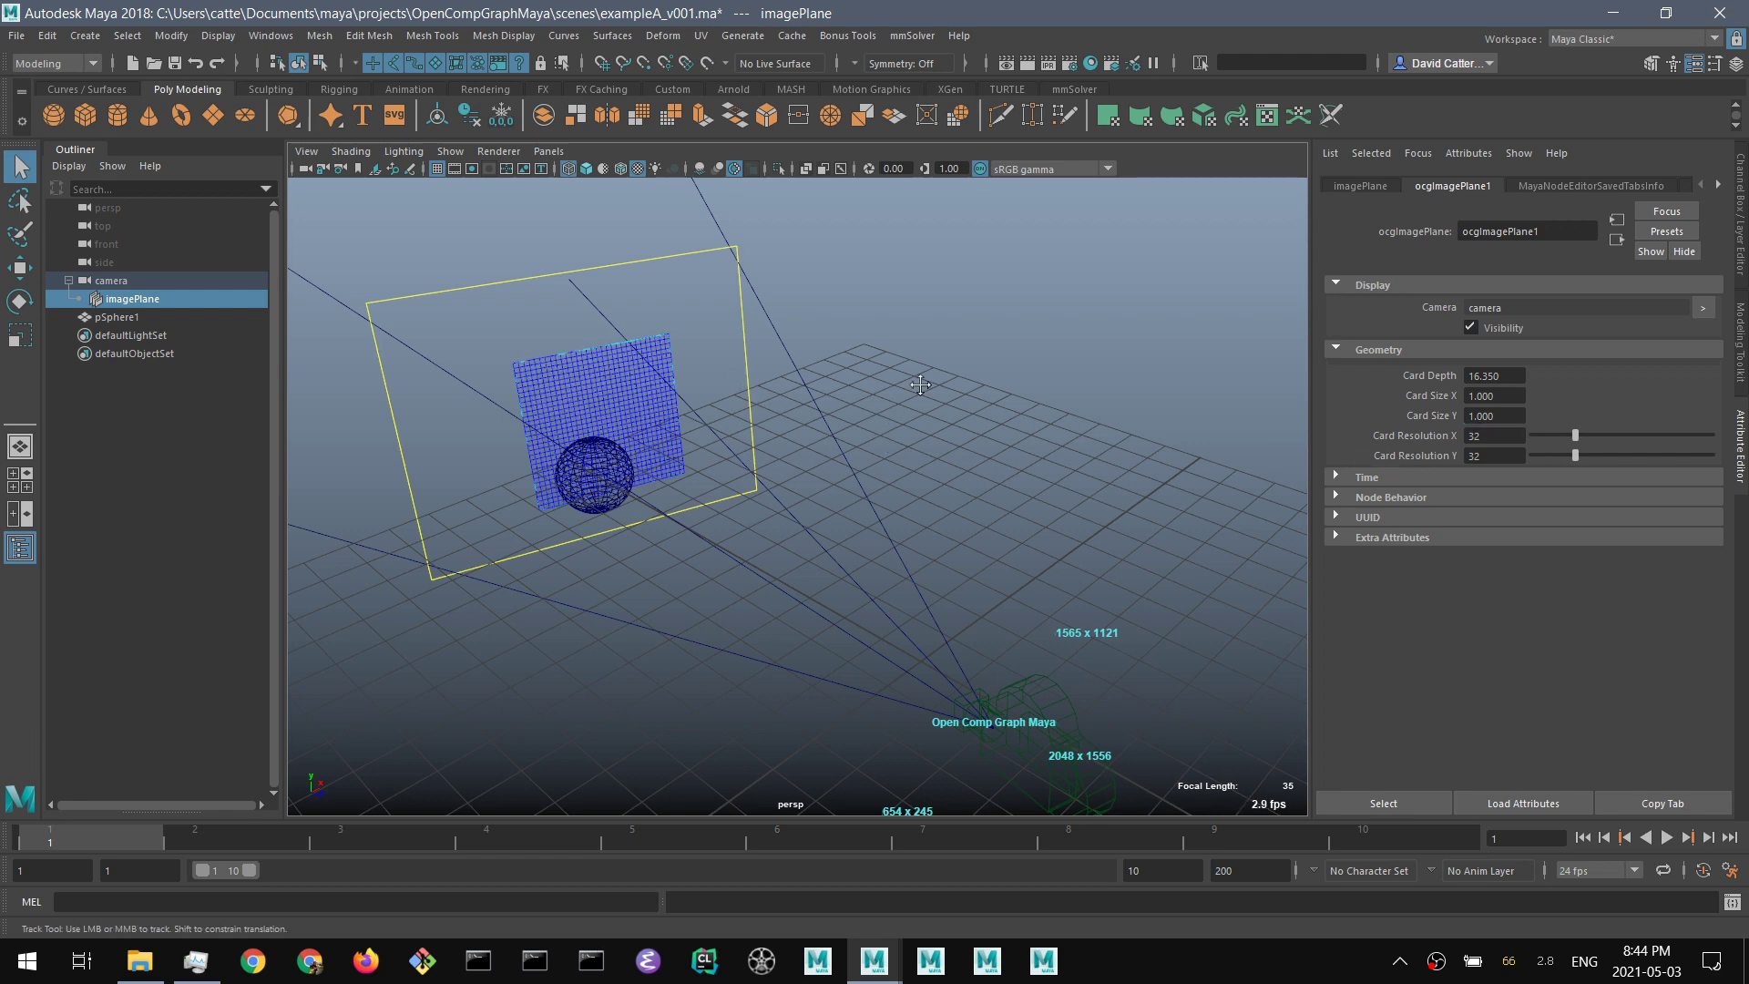
pyautogui.press('6')
pyautogui.keyDown('alt'); pyautogui.moveTo(848, 430); pyautogui.dragTo(822, 446, button='middle'); pyautogui.keyUp('alt')
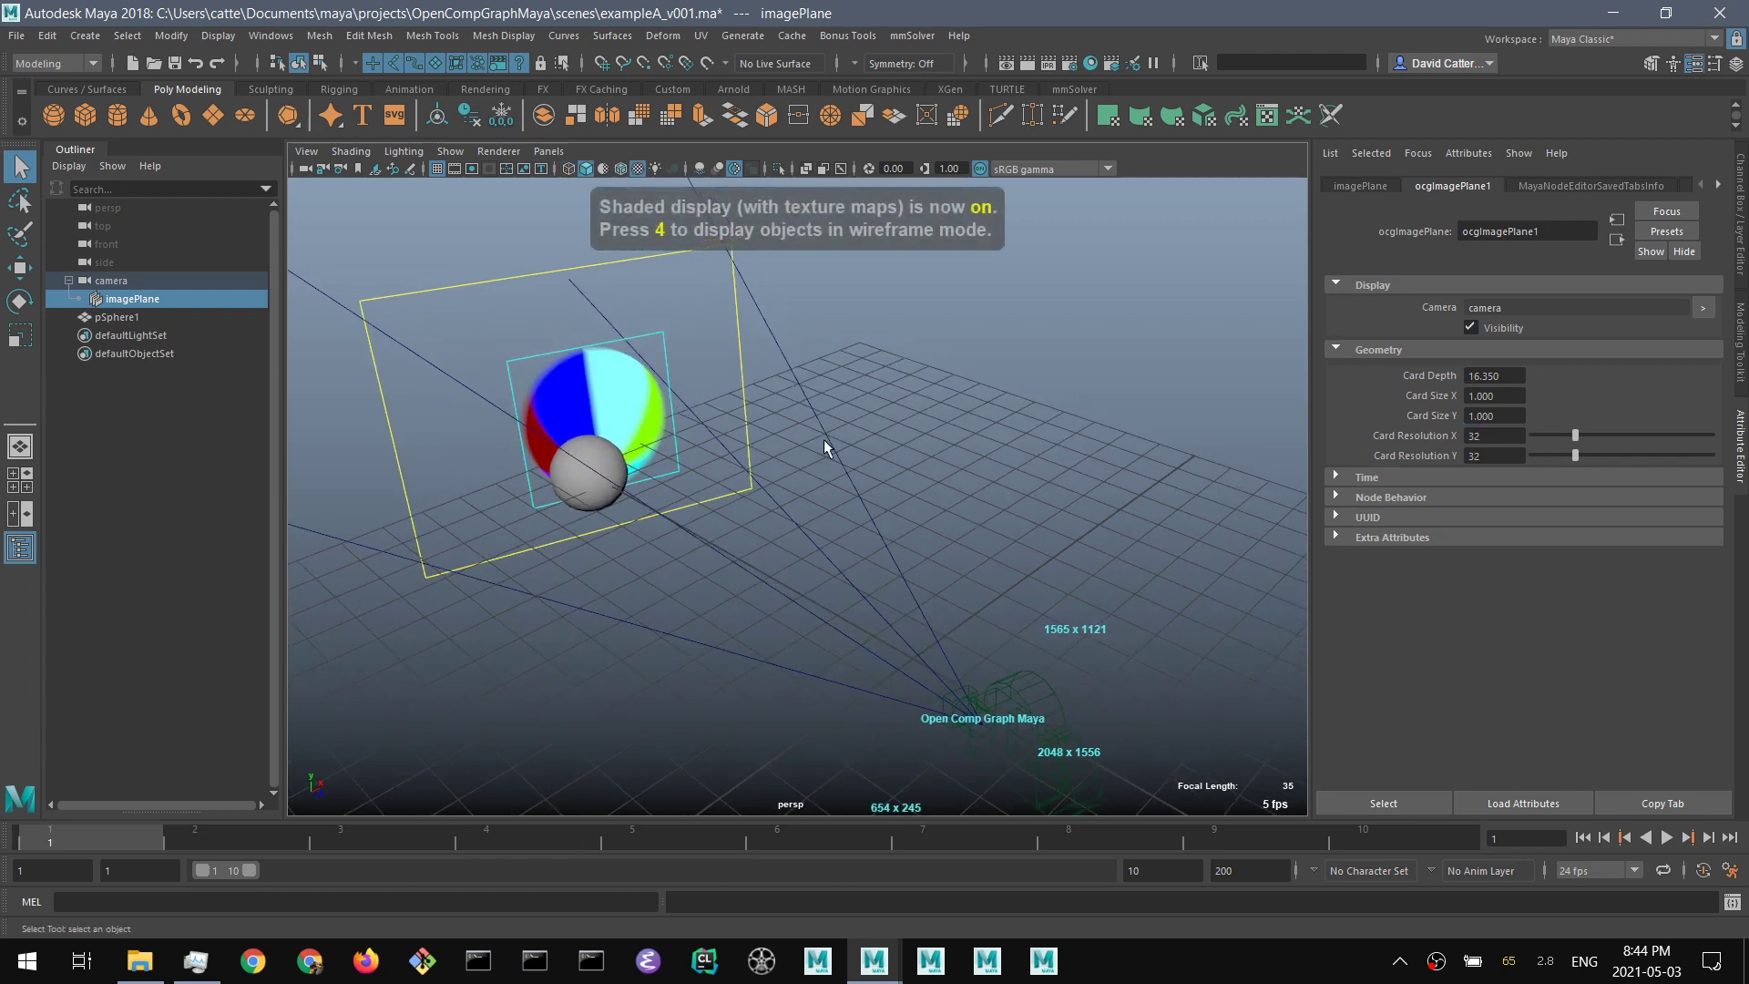
pyautogui.keyDown('alt'); pyautogui.moveTo(824, 439); pyautogui.dragTo(715, 447); pyautogui.keyUp('alt')
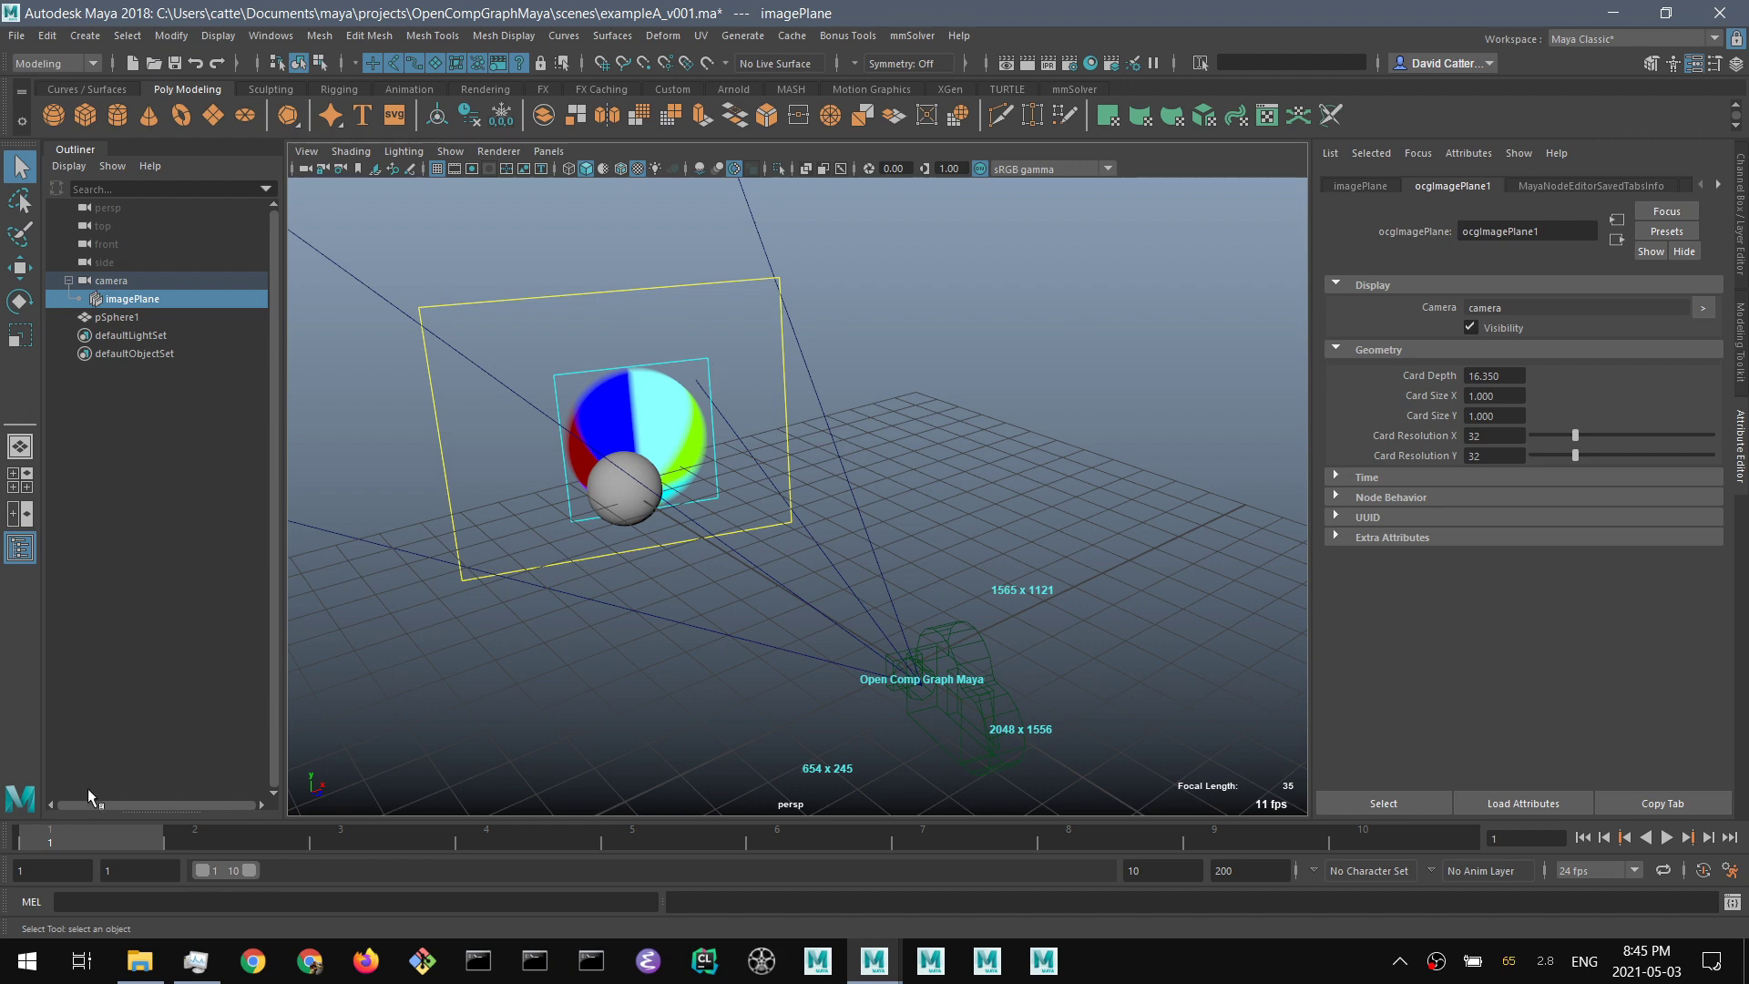
# - Scrub to frame 8 to inspect the card from the front, then go back to frame 1
pyautogui.moveTo(141, 834); pyautogui.dragTo(1083, 785)
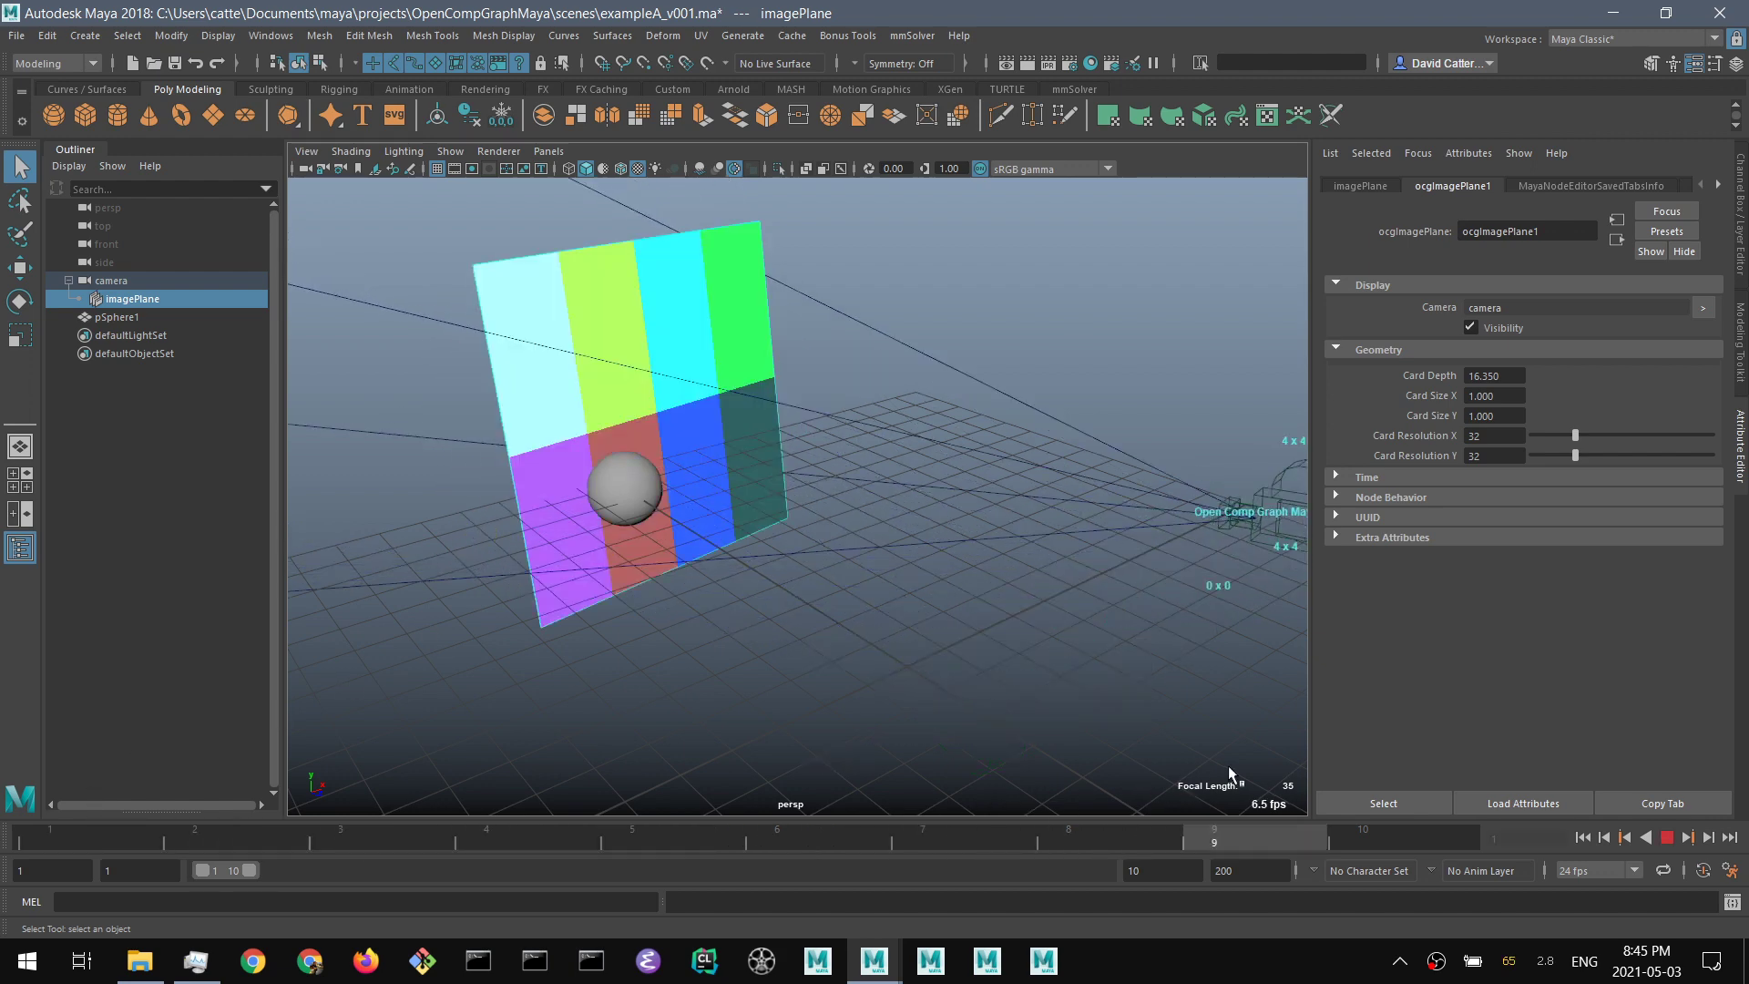
pyautogui.keyDown('alt'); pyautogui.moveTo(987, 548); pyautogui.dragTo(961, 418); pyautogui.keyUp('alt')
pyautogui.moveTo(1039, 840); pyautogui.dragTo(1084, 747)
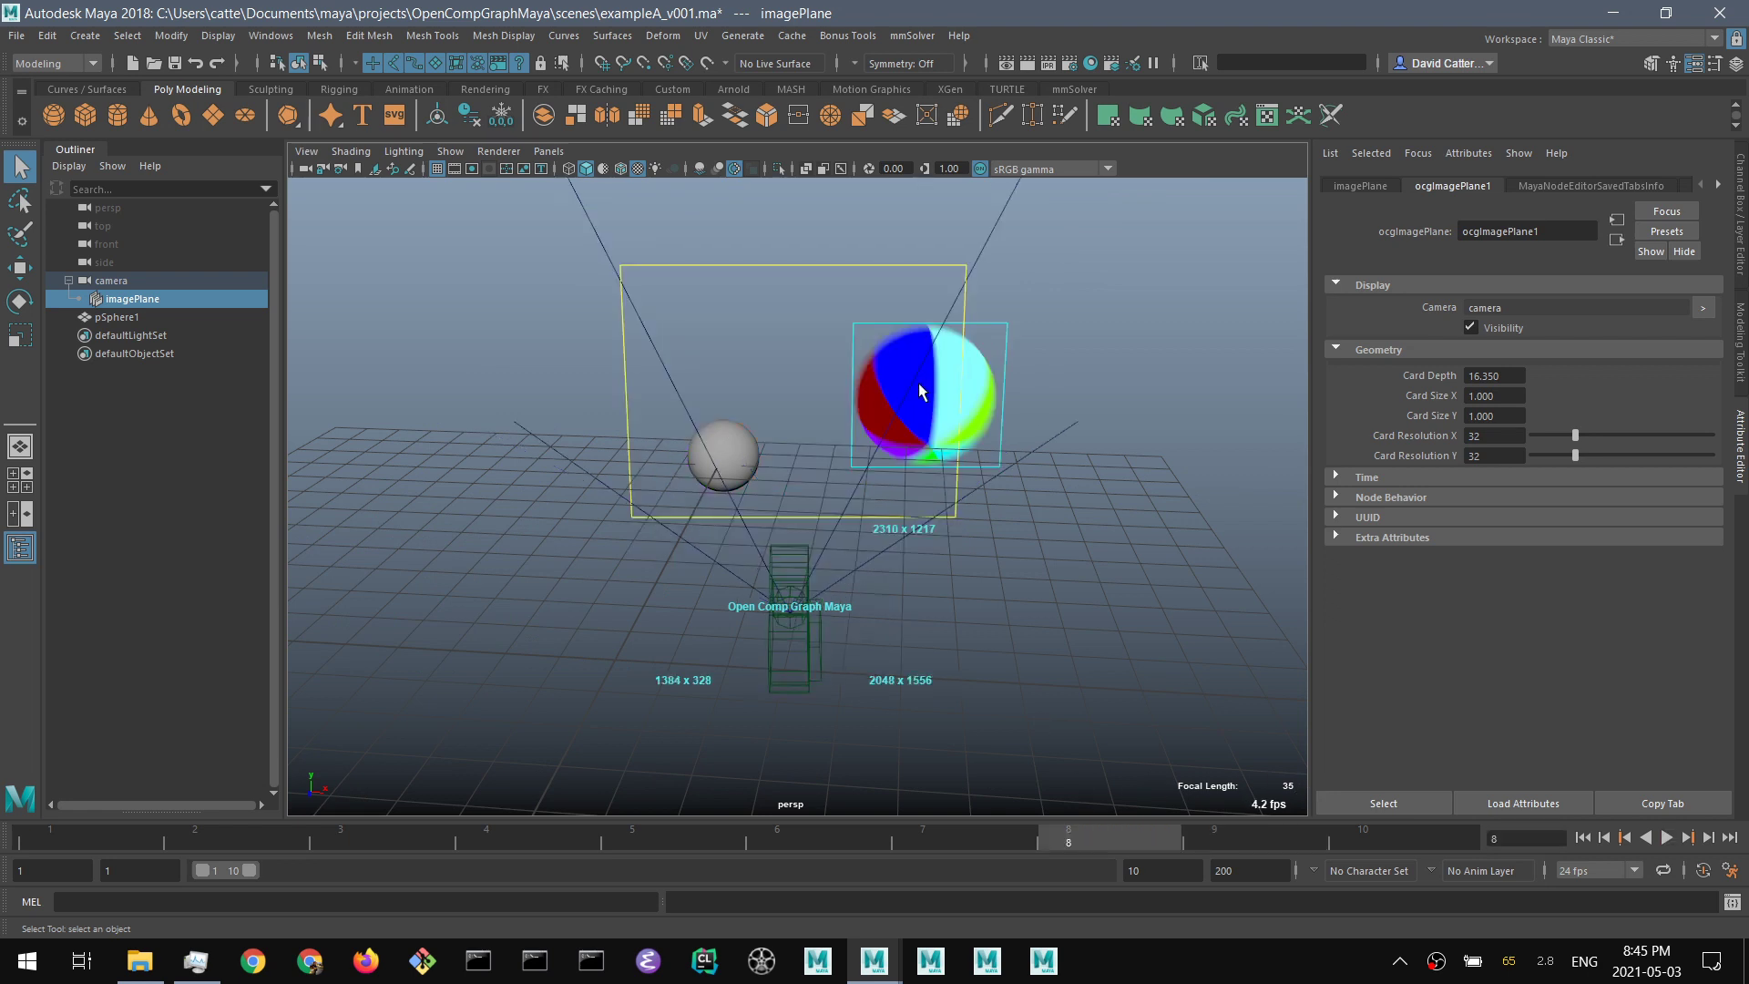
# - Play the animation through the camera, then select the image plane at frame 1
pyautogui.click(131, 290)
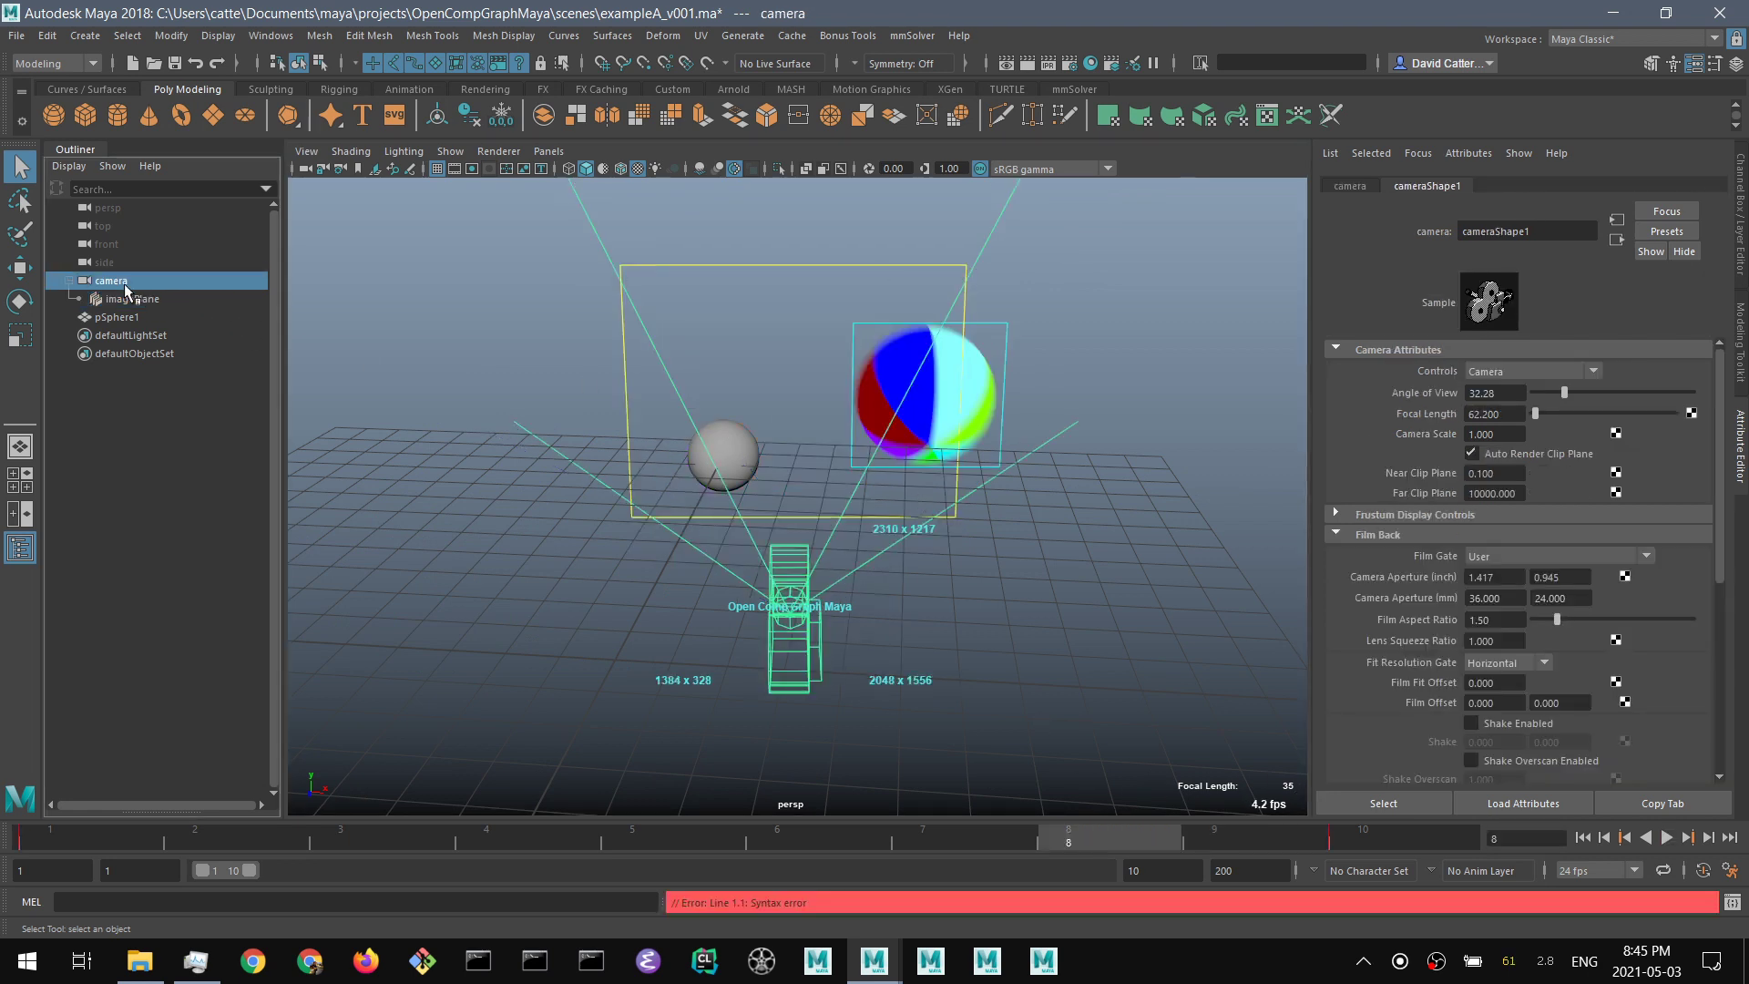
pyautogui.hotkey('ctrl', 'l')
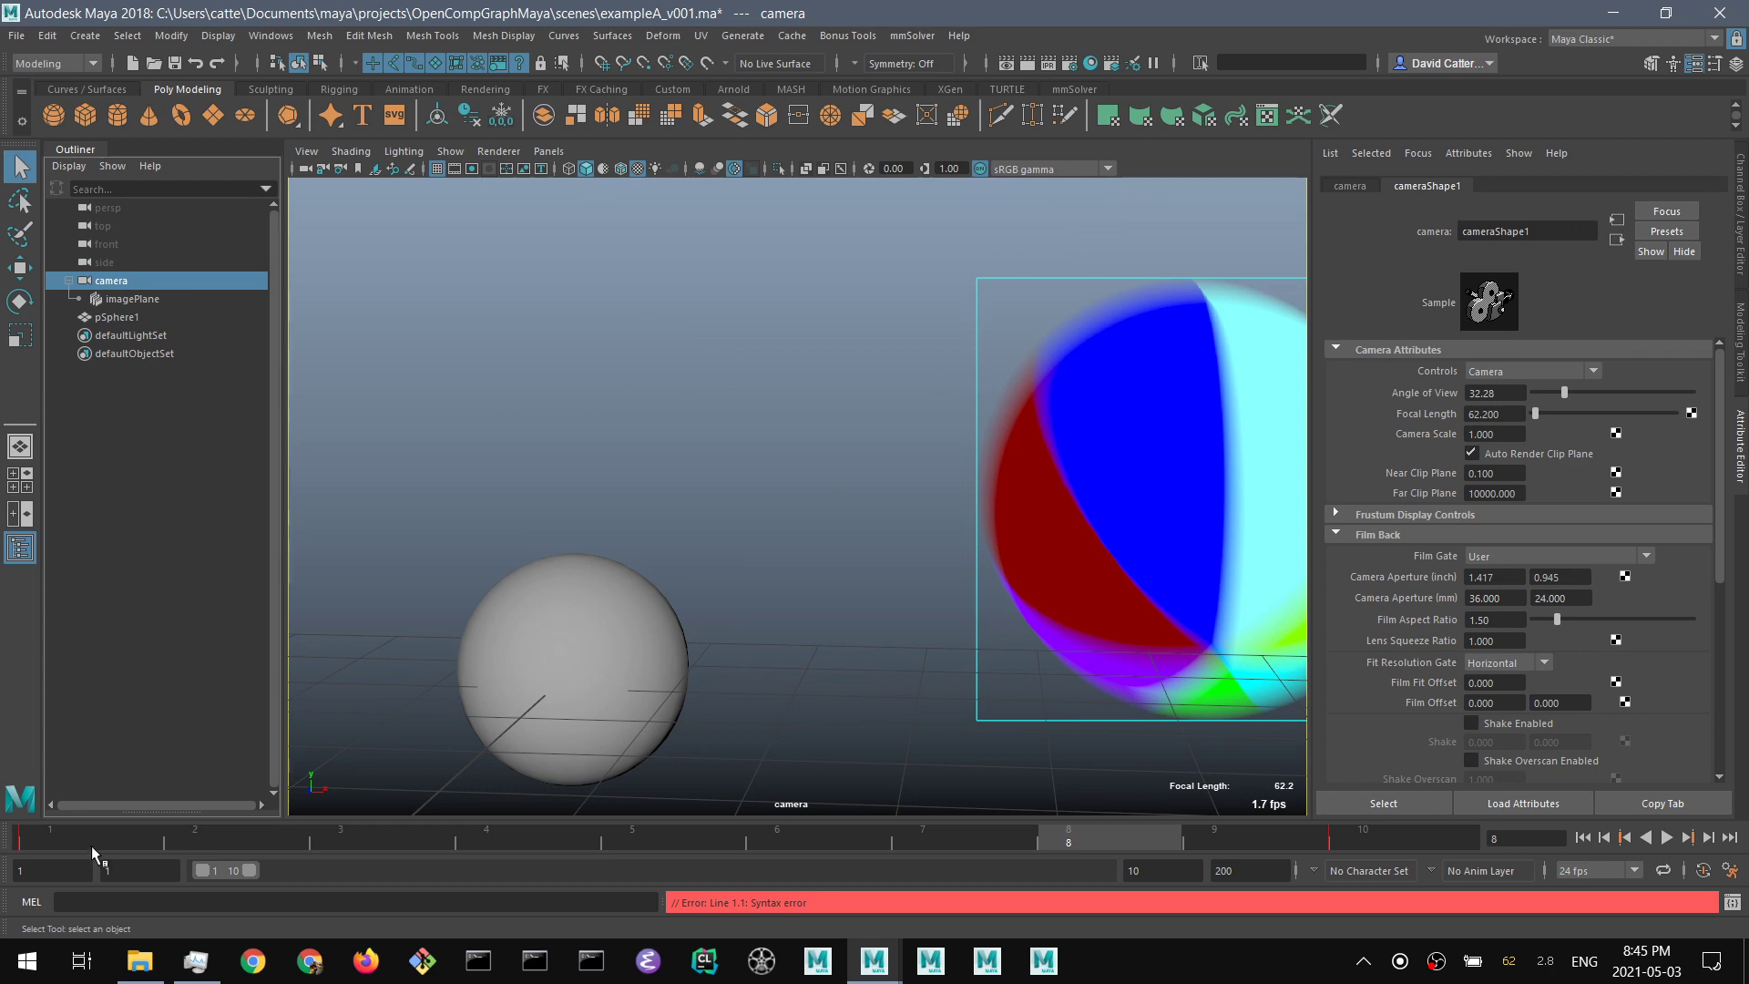
pyautogui.hotkey('alt', 'v')
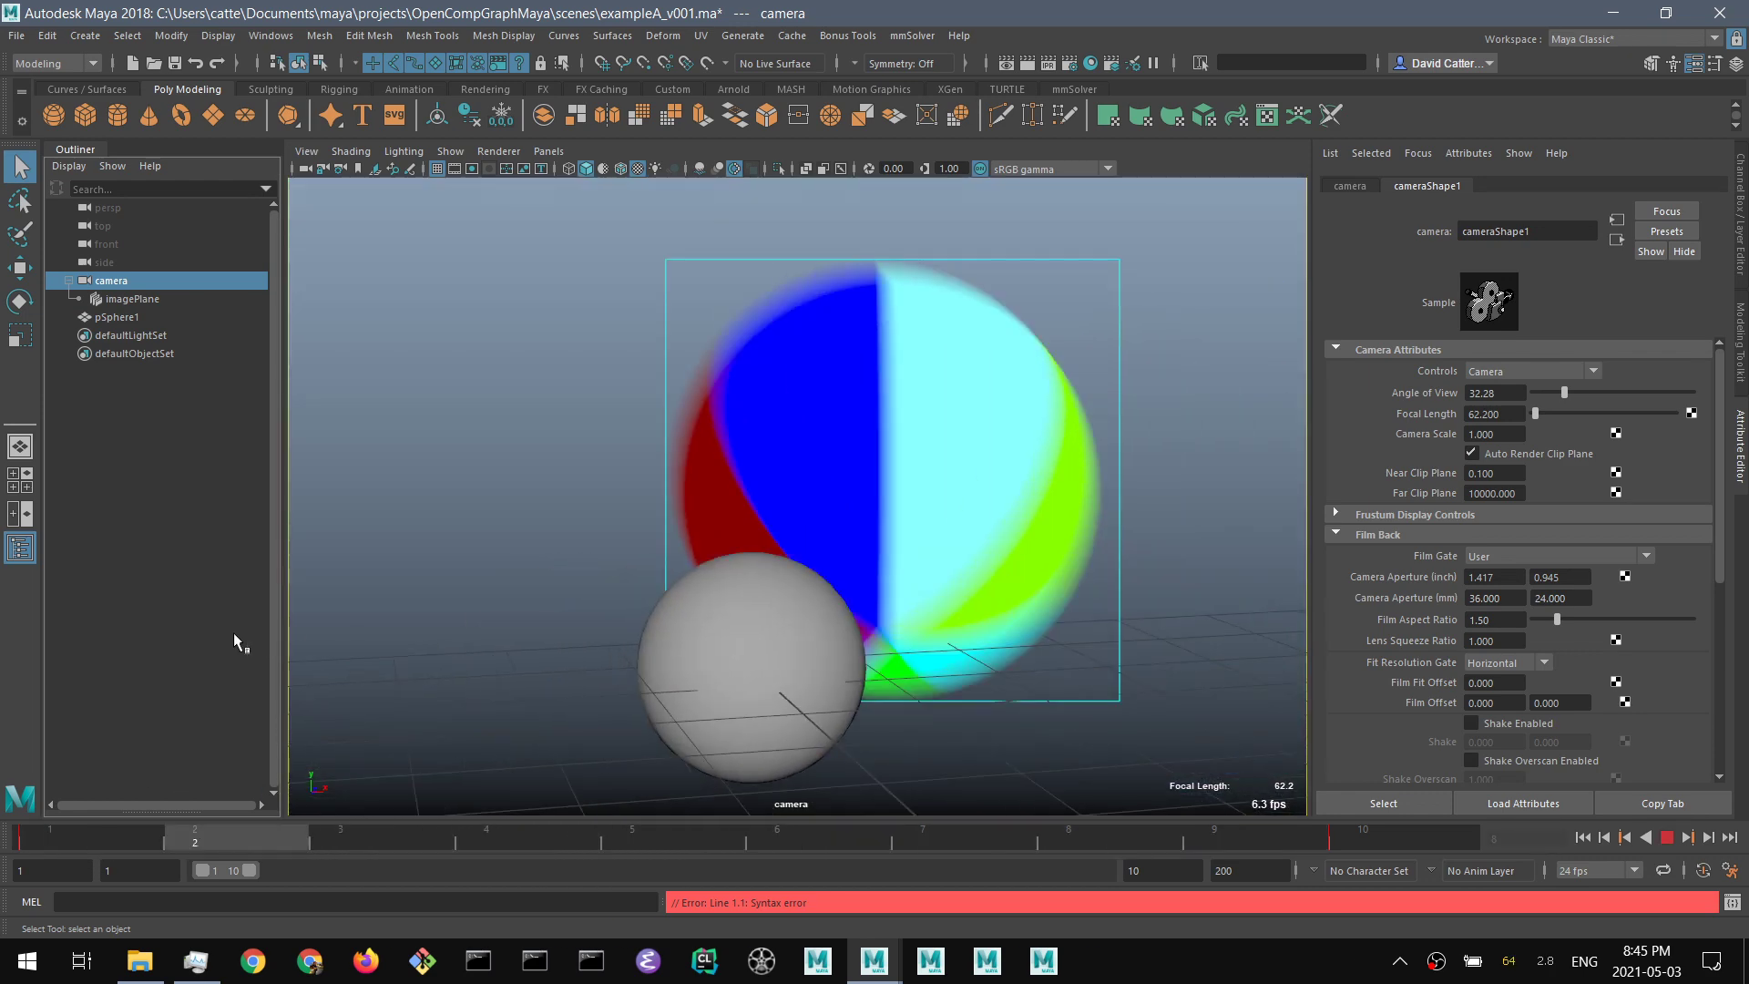
pyautogui.hotkey('alt', 'v')
pyautogui.click(144, 297)
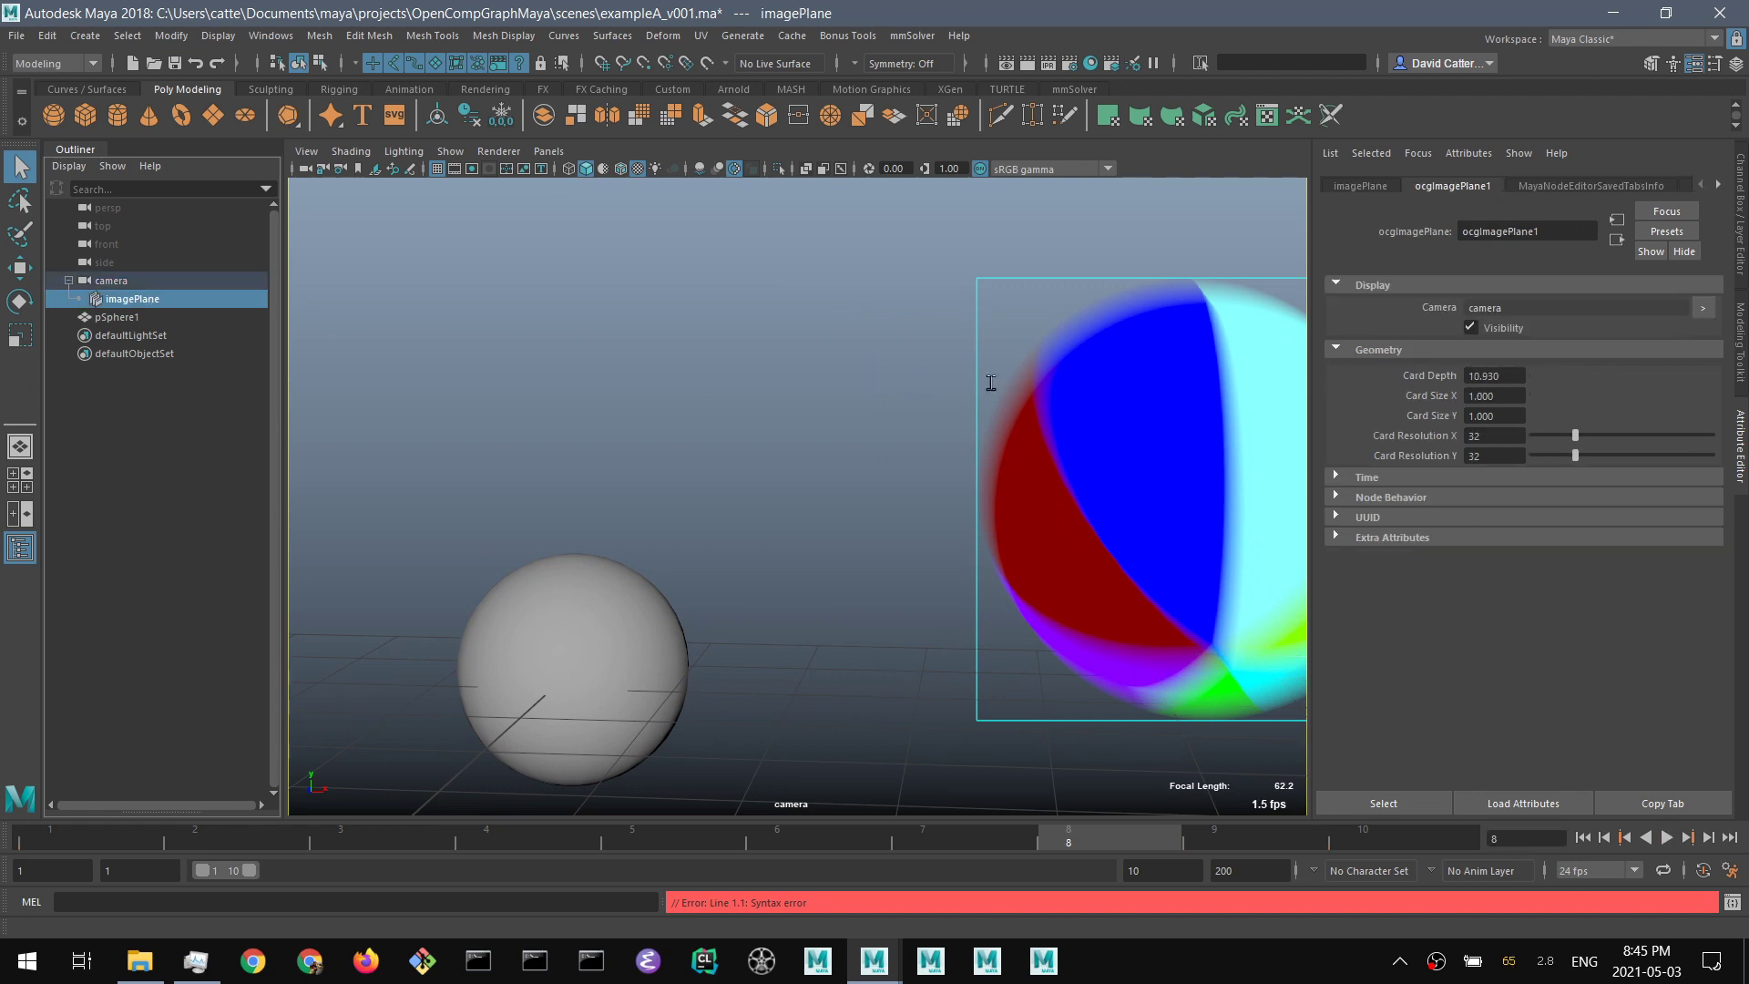
pyautogui.moveTo(490, 842); pyautogui.dragTo(32, 831)
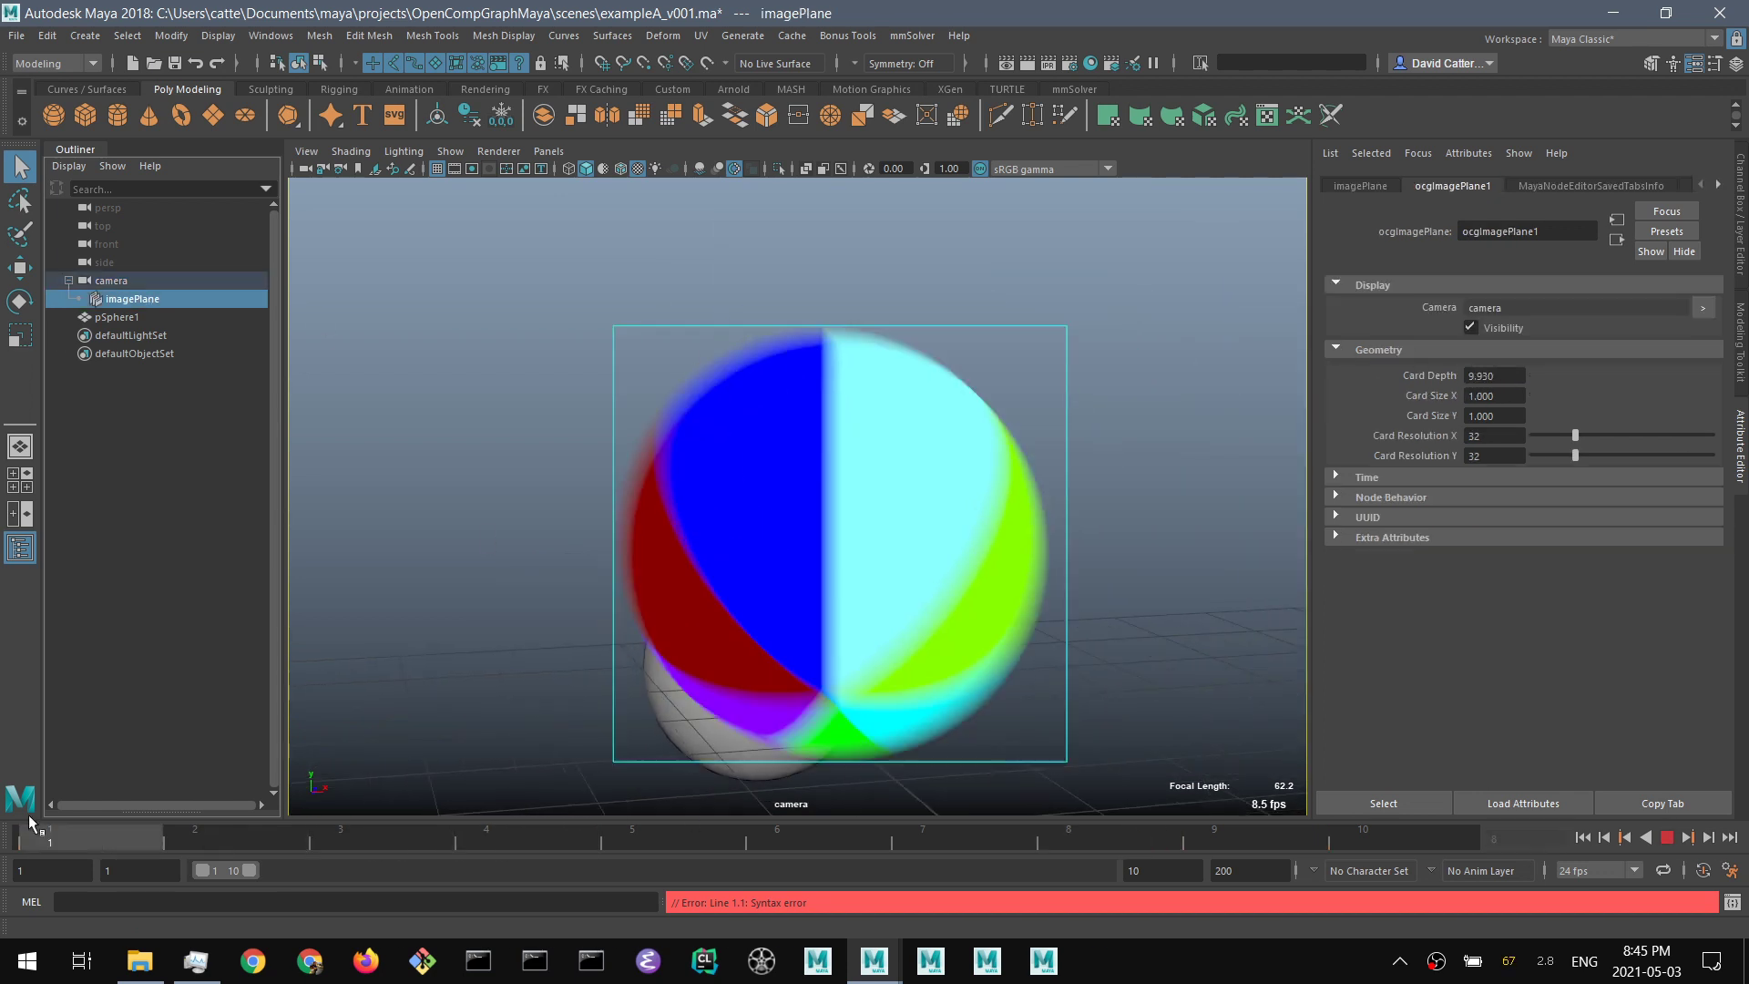
# - Set Card Depth to 15.78, then adjust it to 16.720 while checking in the perspective view
pyautogui.doubleClick(1505, 379)
pyautogui.write('15.78')
pyautogui.press('Return')
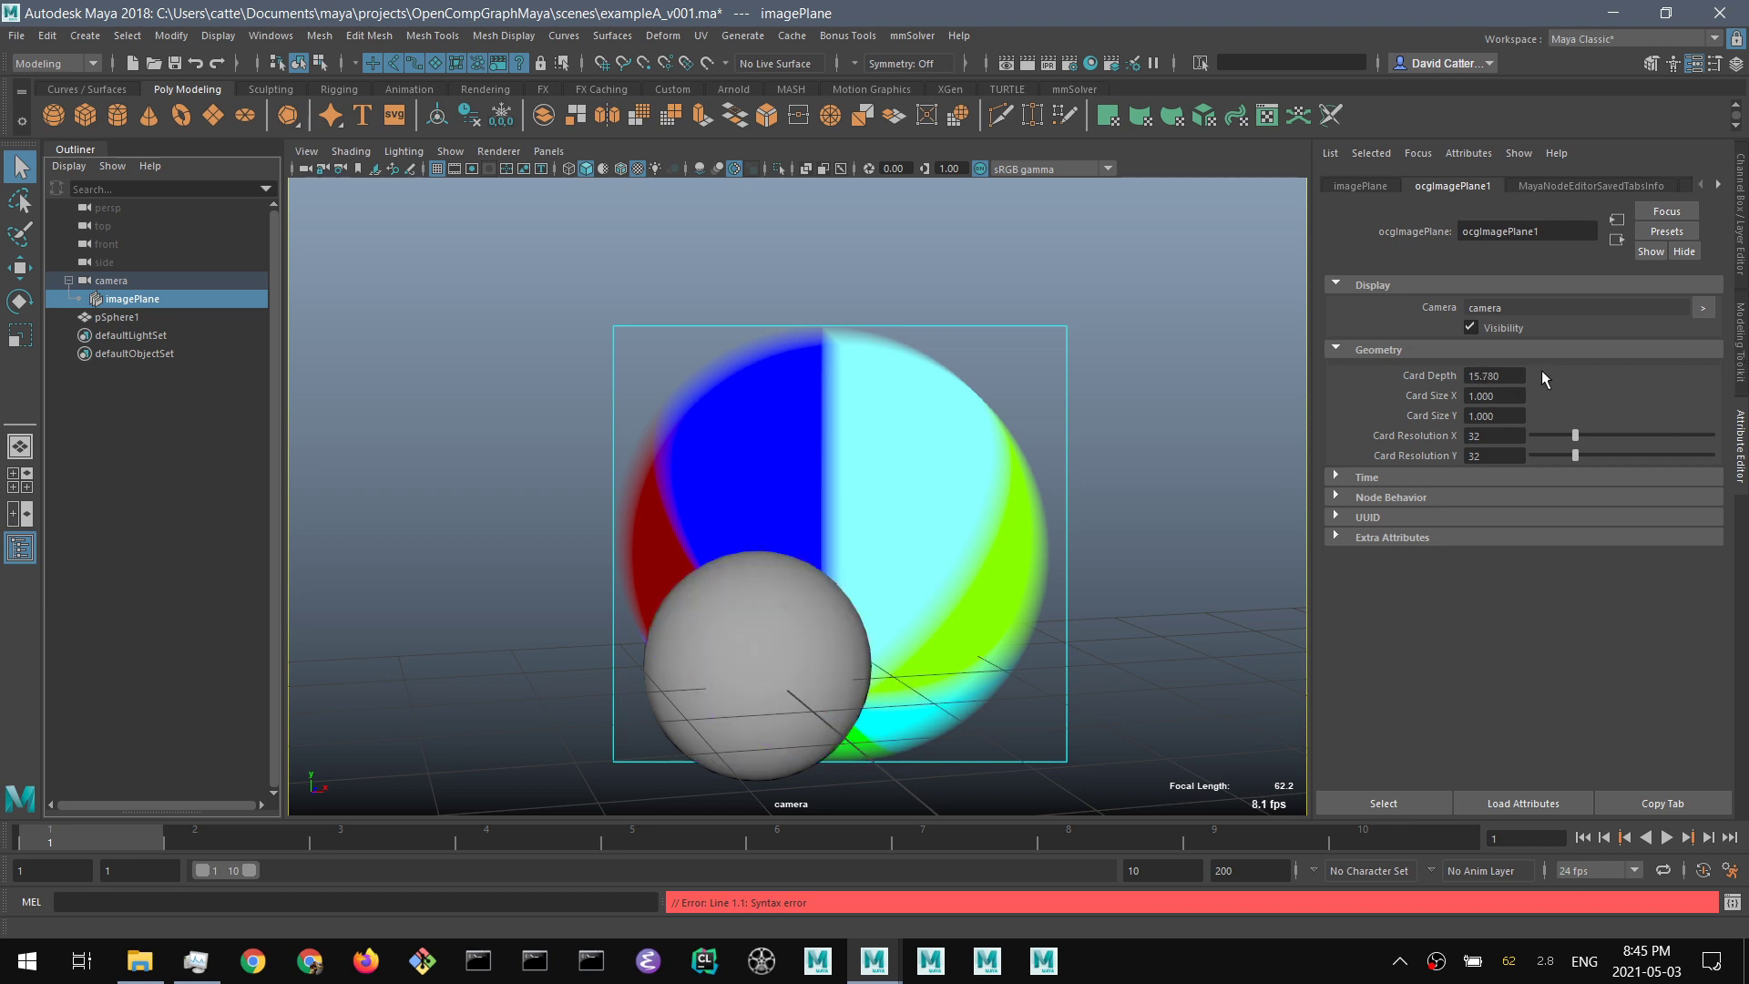
pyautogui.keyDown('ctrl'); pyautogui.moveTo(1503, 375); pyautogui.dragTo(1549, 376); pyautogui.keyUp('ctrl')
pyautogui.press('space')
pyautogui.moveTo(636, 424); pyautogui.dragTo(632, 359)
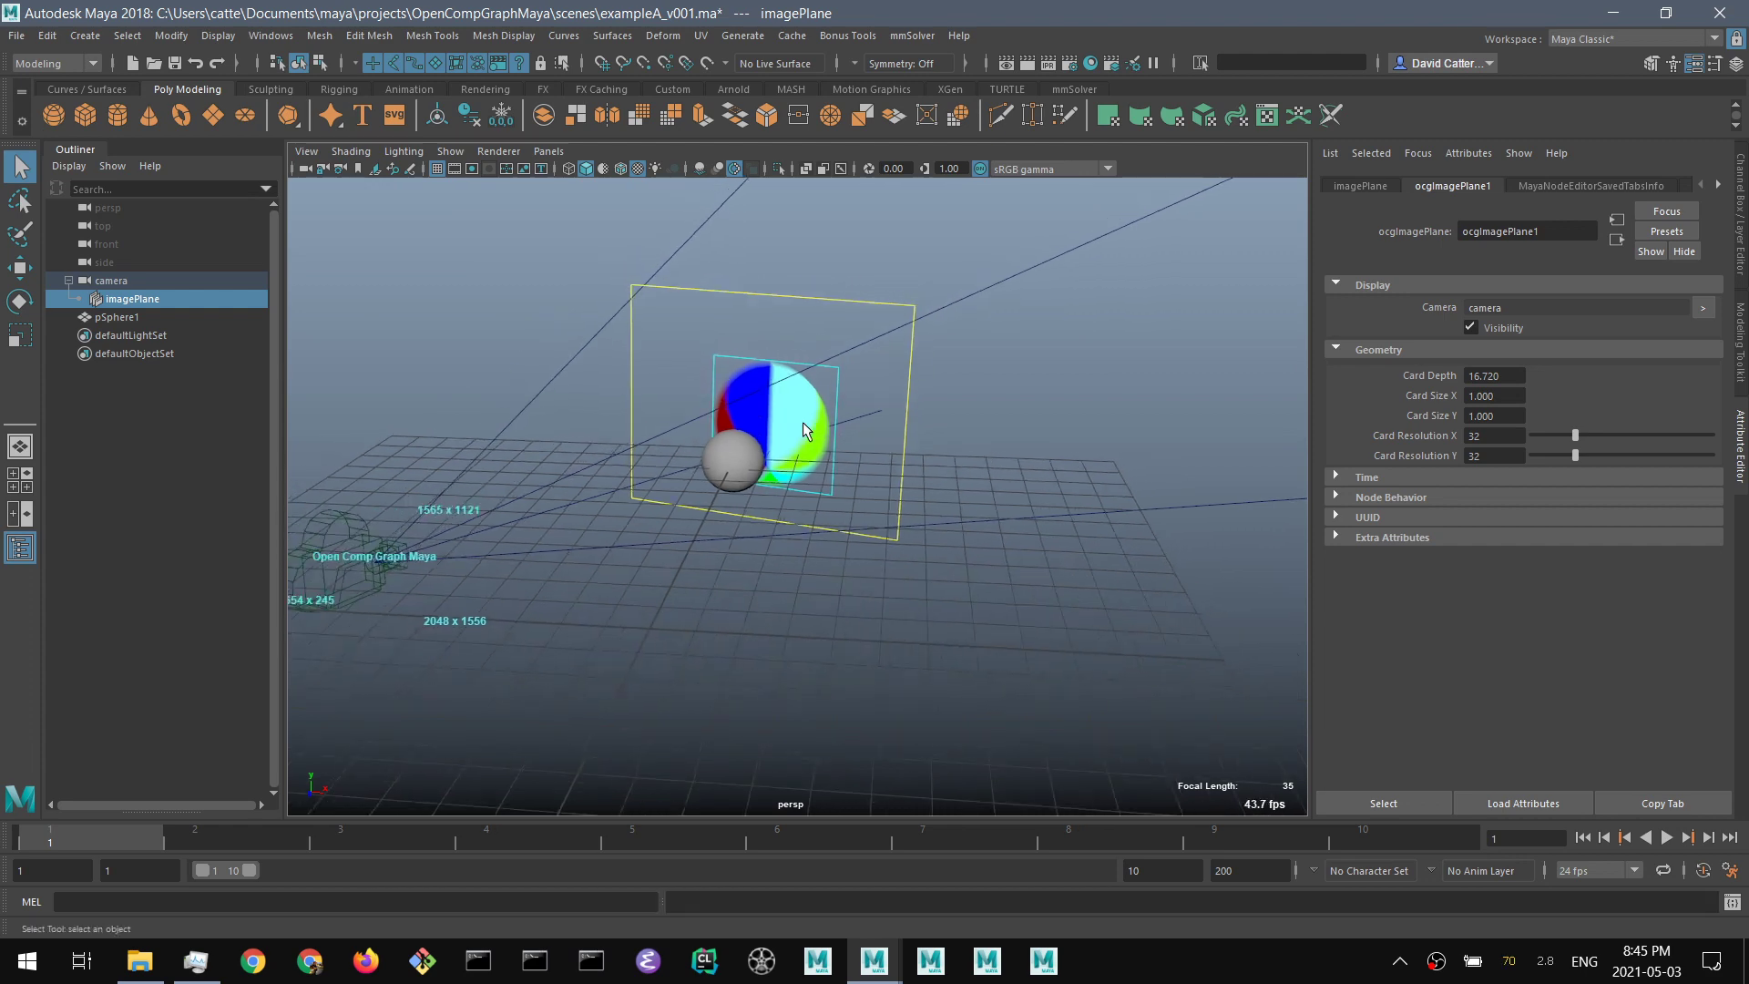
pyautogui.keyDown('alt'); pyautogui.moveTo(801, 422); pyautogui.dragTo(704, 393); pyautogui.keyUp('alt')
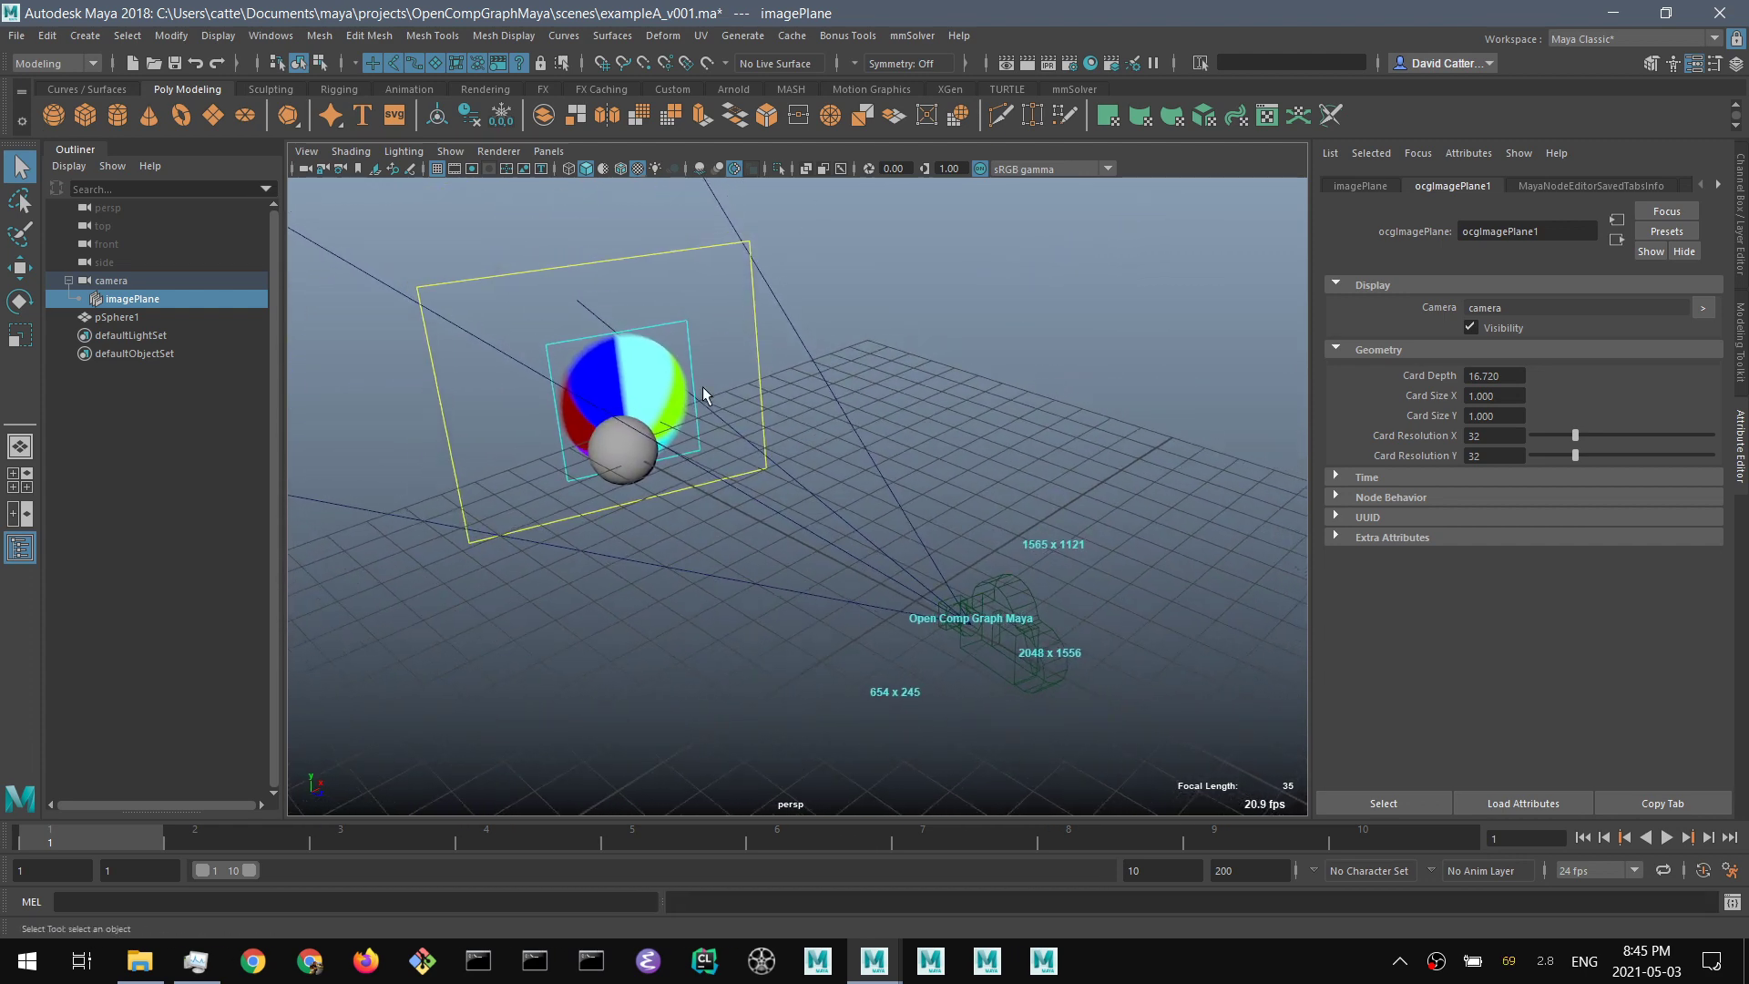
# - Open the Node Editor and inspect the ocgImagePlane1 and ocgImageRead1 nodes
pyautogui.click(272, 36)
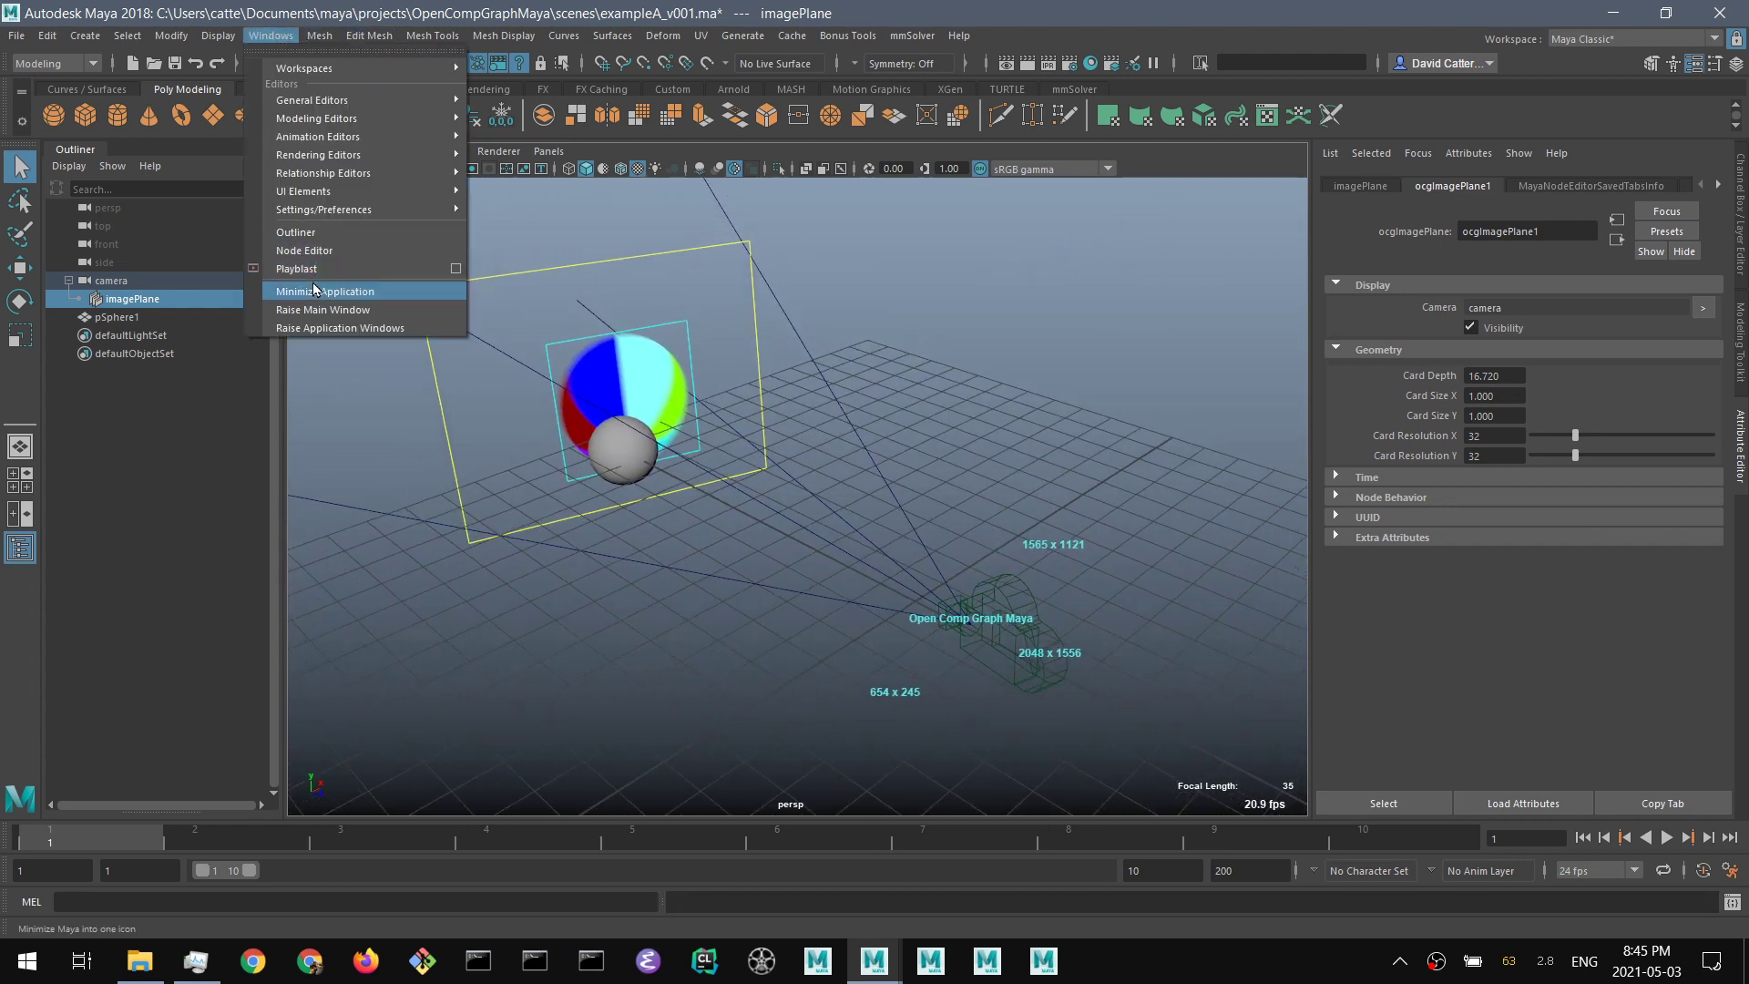
pyautogui.click(304, 250)
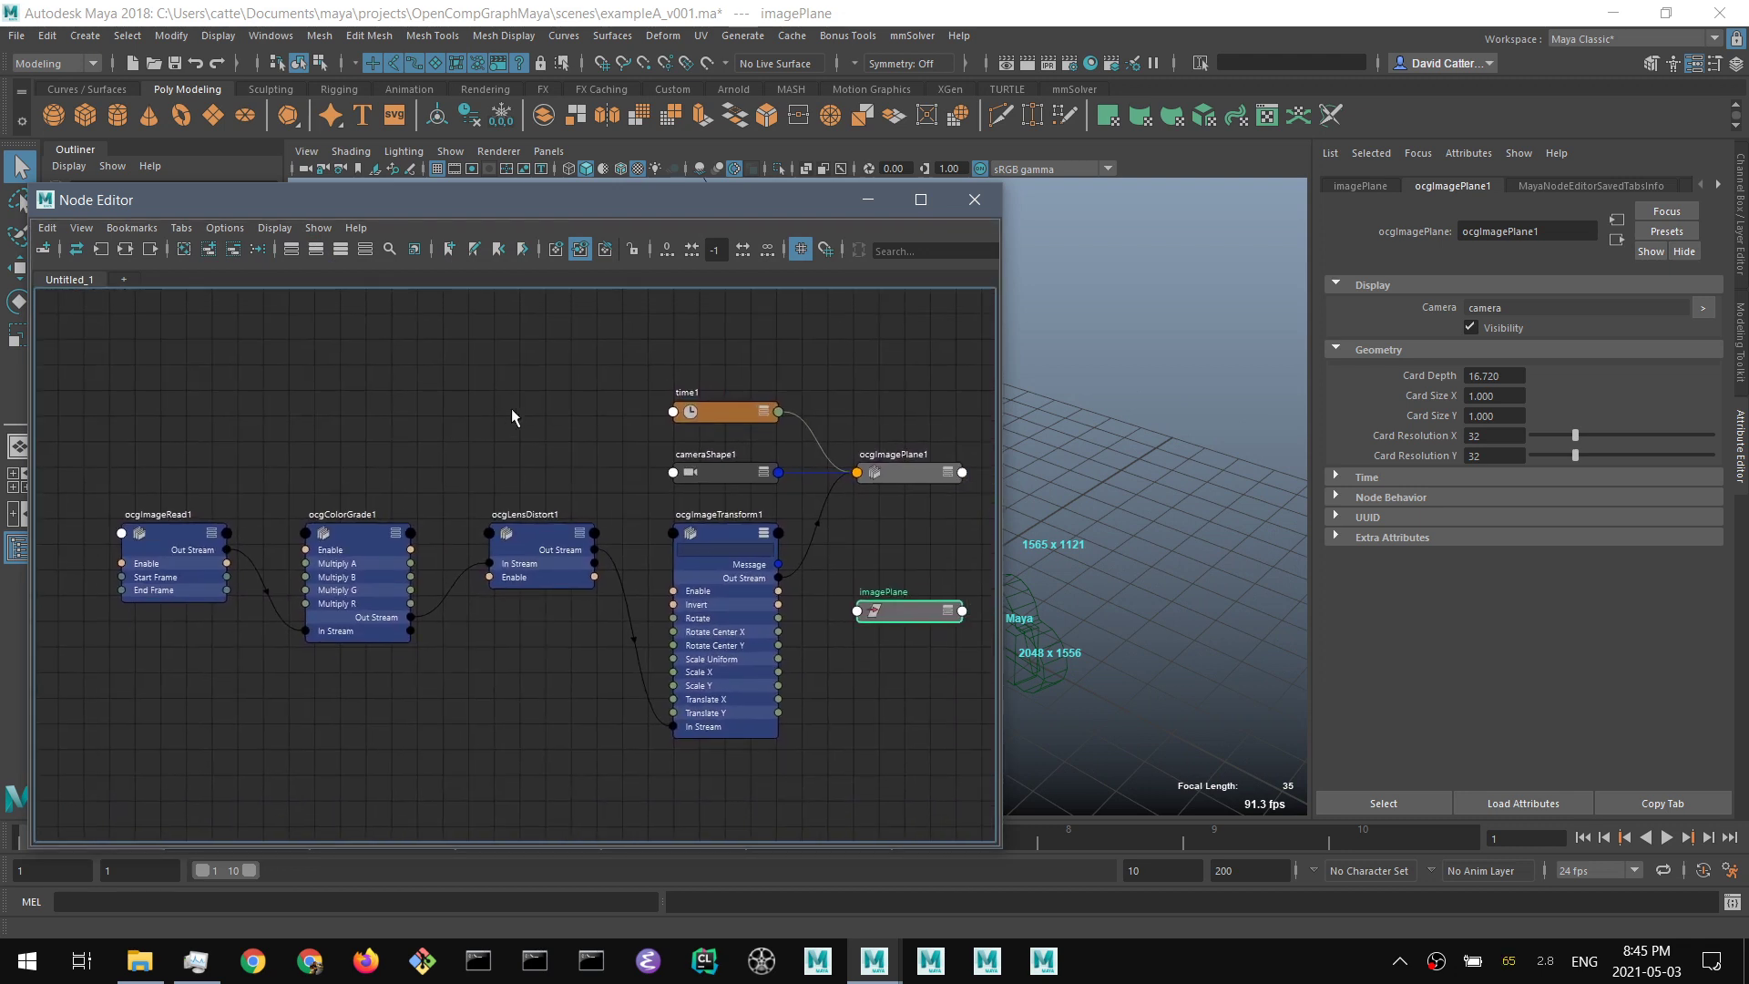
pyautogui.moveTo(877, 478); pyautogui.dragTo(873, 468)
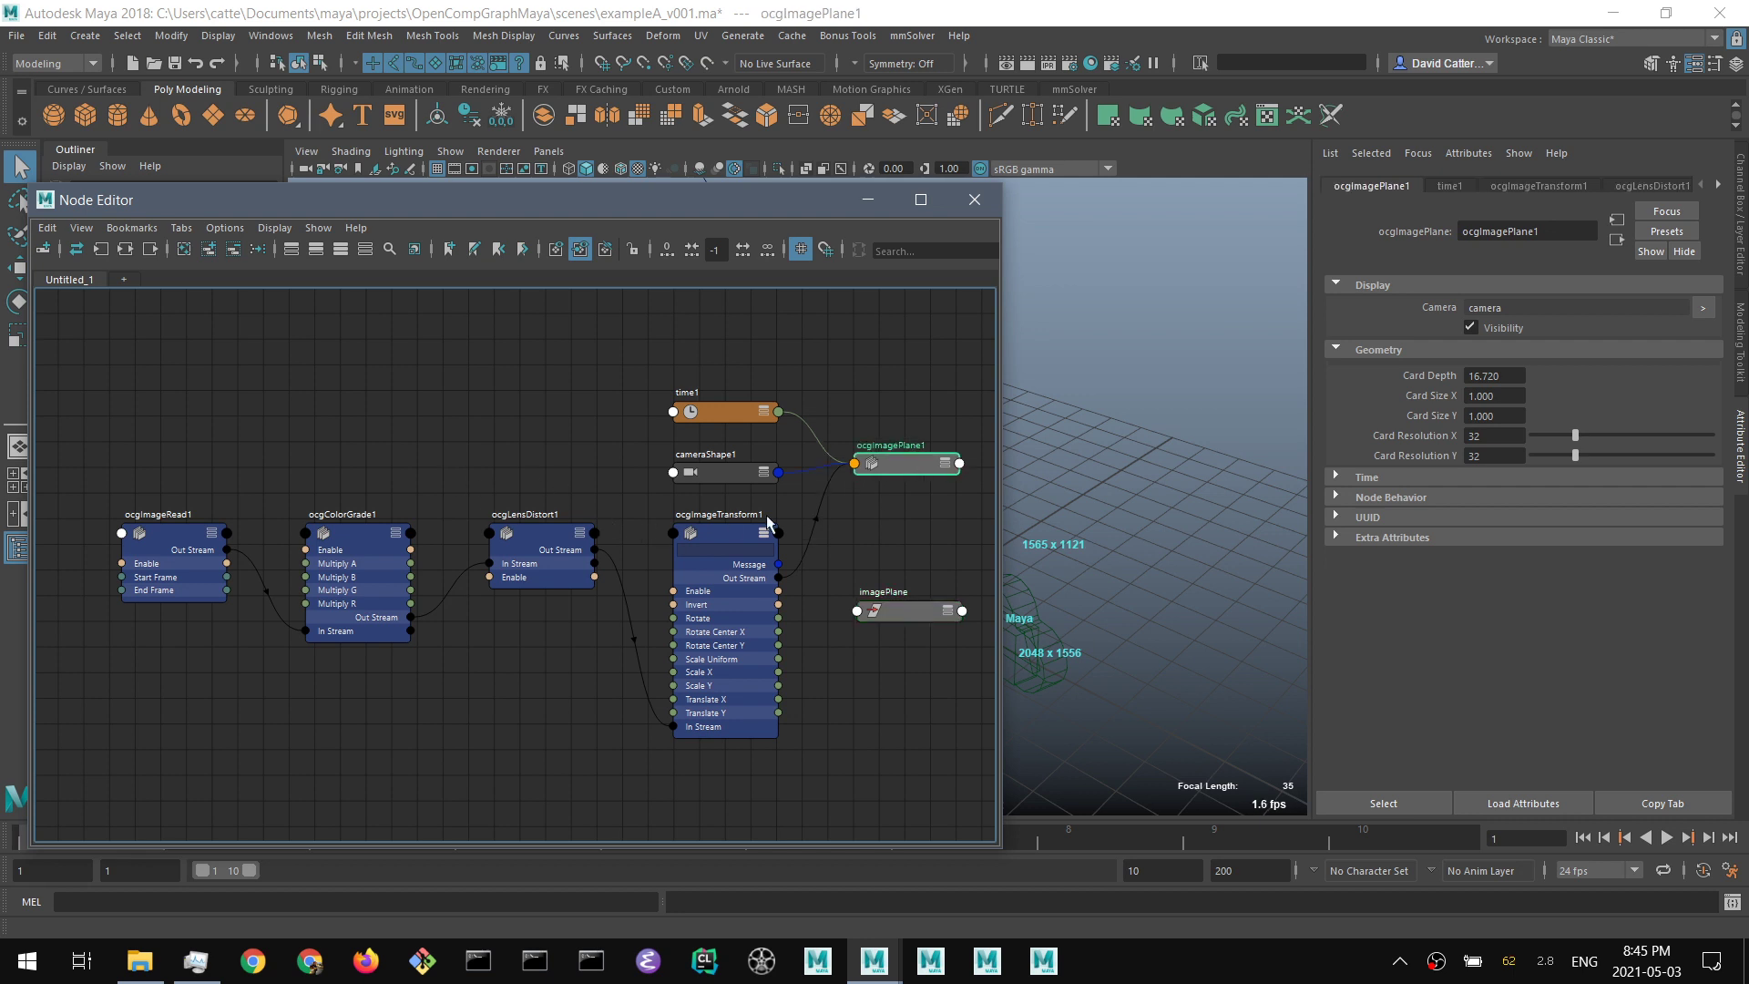
pyautogui.click(461, 446)
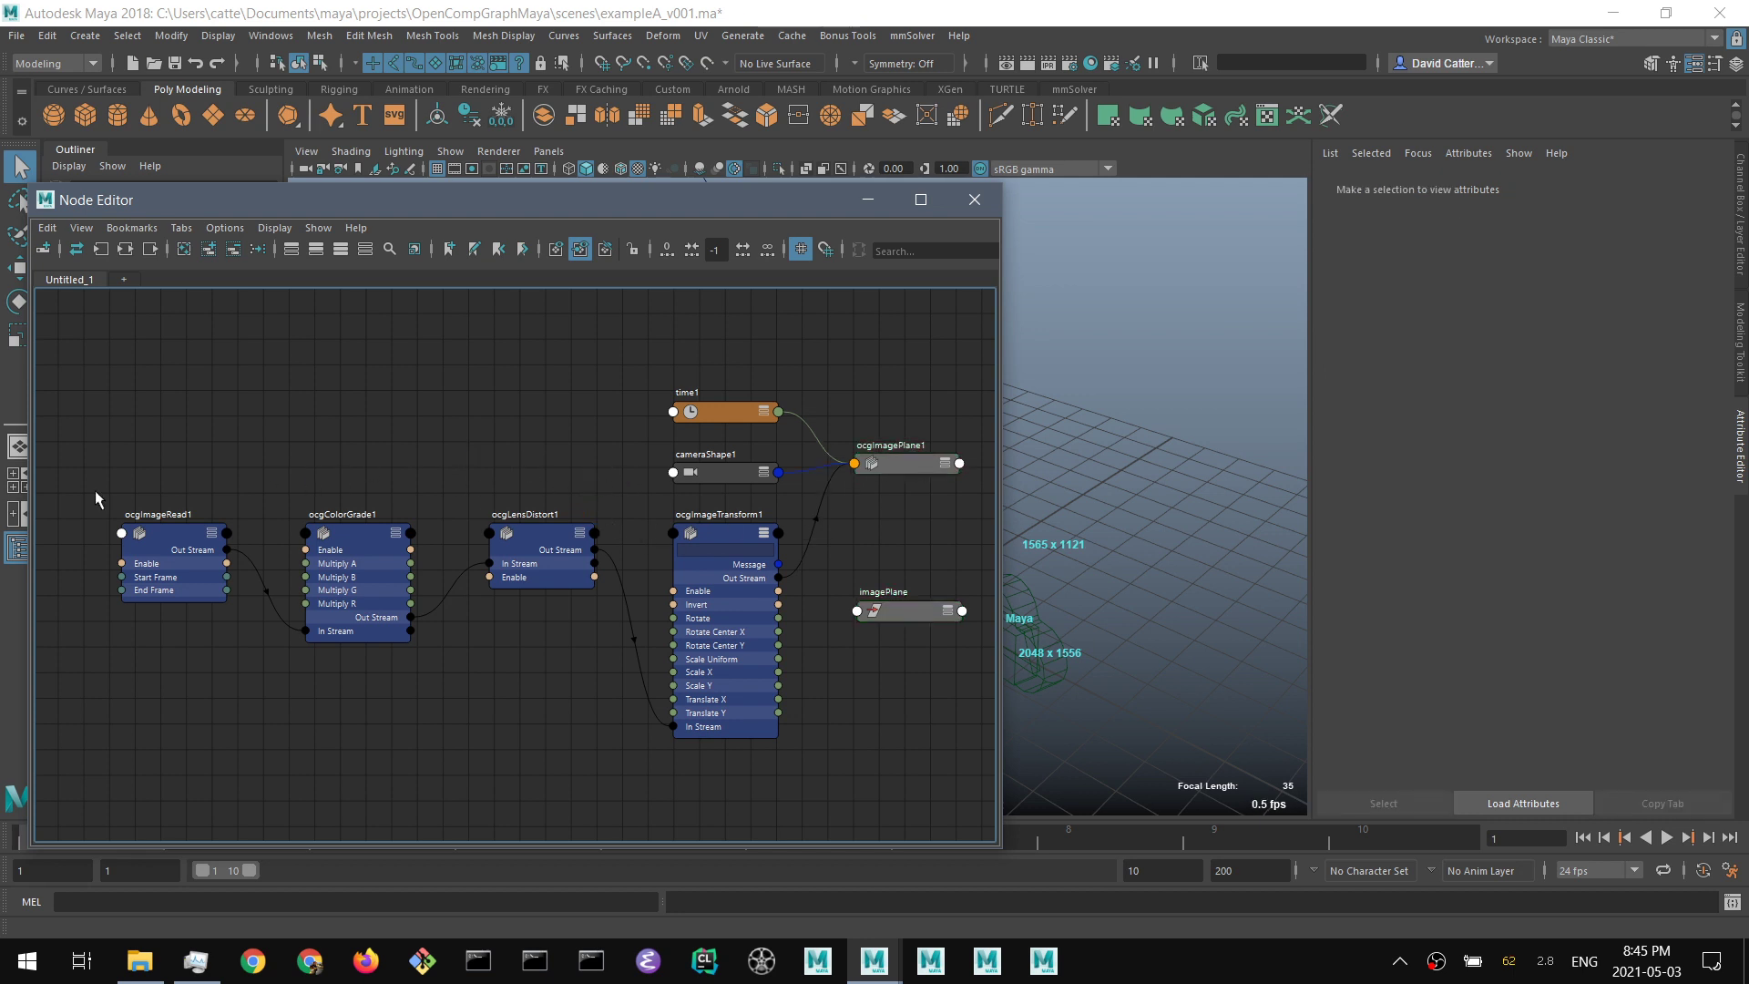
pyautogui.click(187, 544)
pyautogui.scroll(4, 118, 514)
pyautogui.keyDown('alt'); pyautogui.moveTo(319, 589); pyautogui.dragTo(272, 547, button='middle'); pyautogui.keyUp('alt')
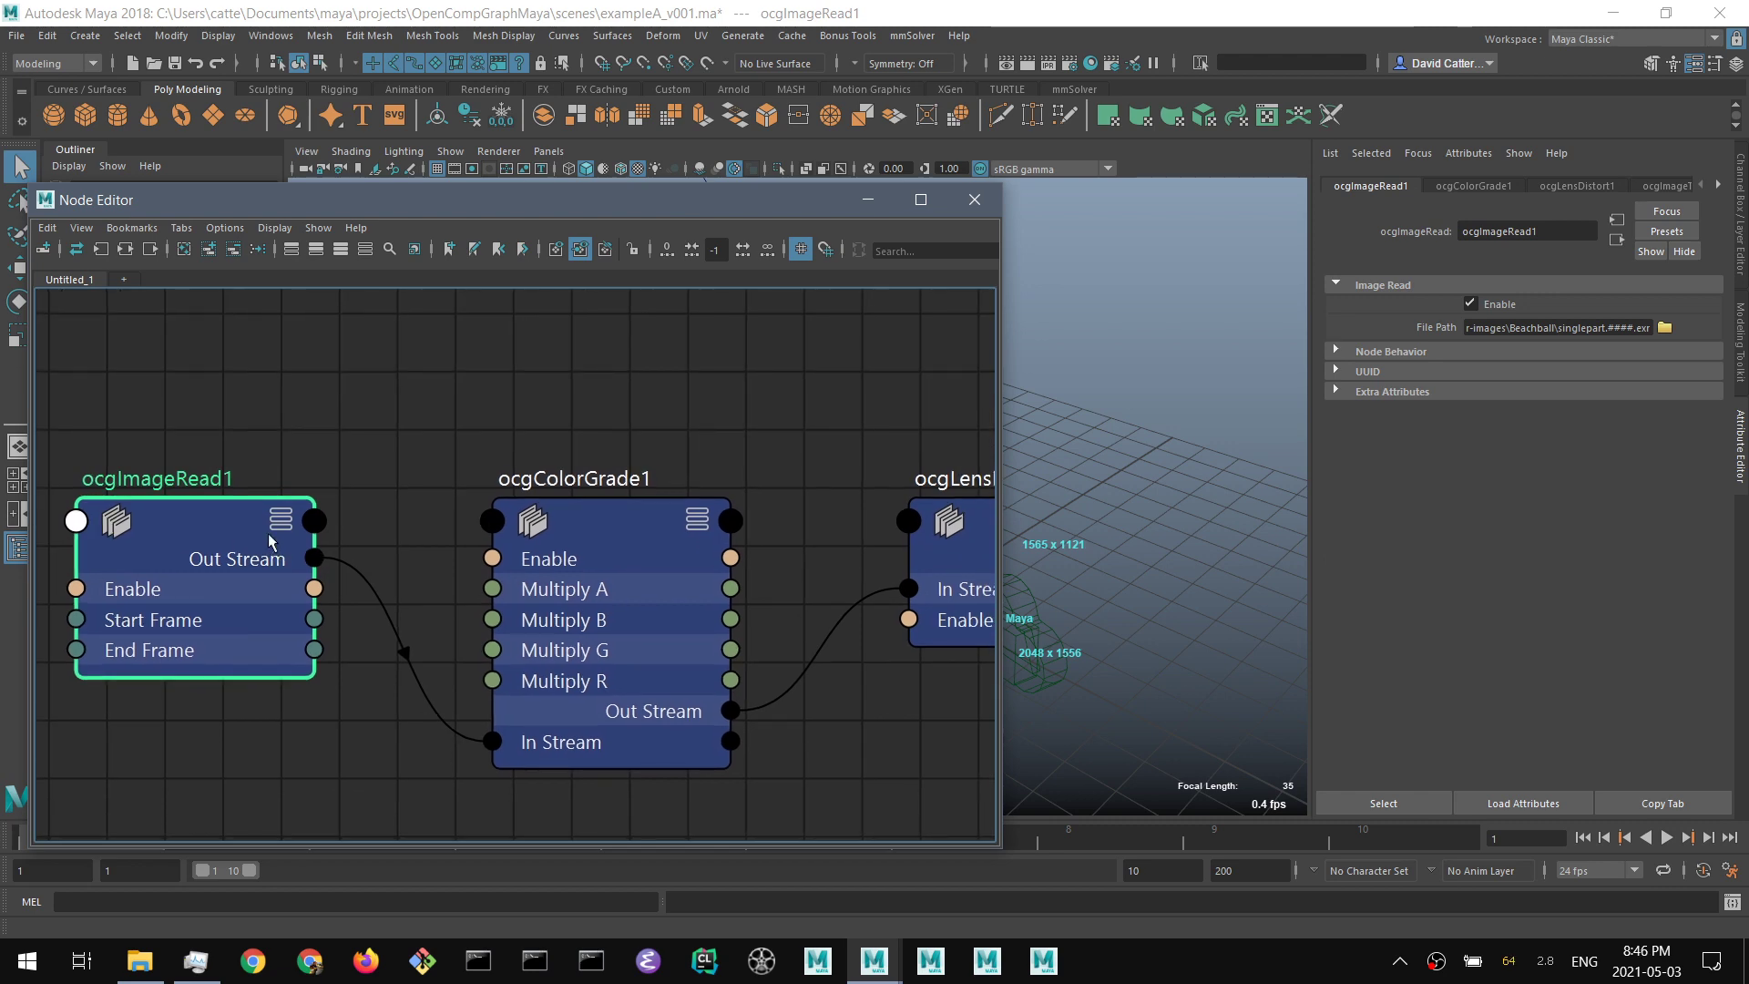
# - Select ocgColorGrade1 and turn the colour grade off to compare
pyautogui.scroll(-1, 270, 536)
pyautogui.keyDown('alt'); pyautogui.moveTo(570, 586); pyautogui.dragTo(441, 507, button='middle'); pyautogui.keyUp('alt')
pyautogui.scroll(-1, 441, 508)
pyautogui.click(441, 511)
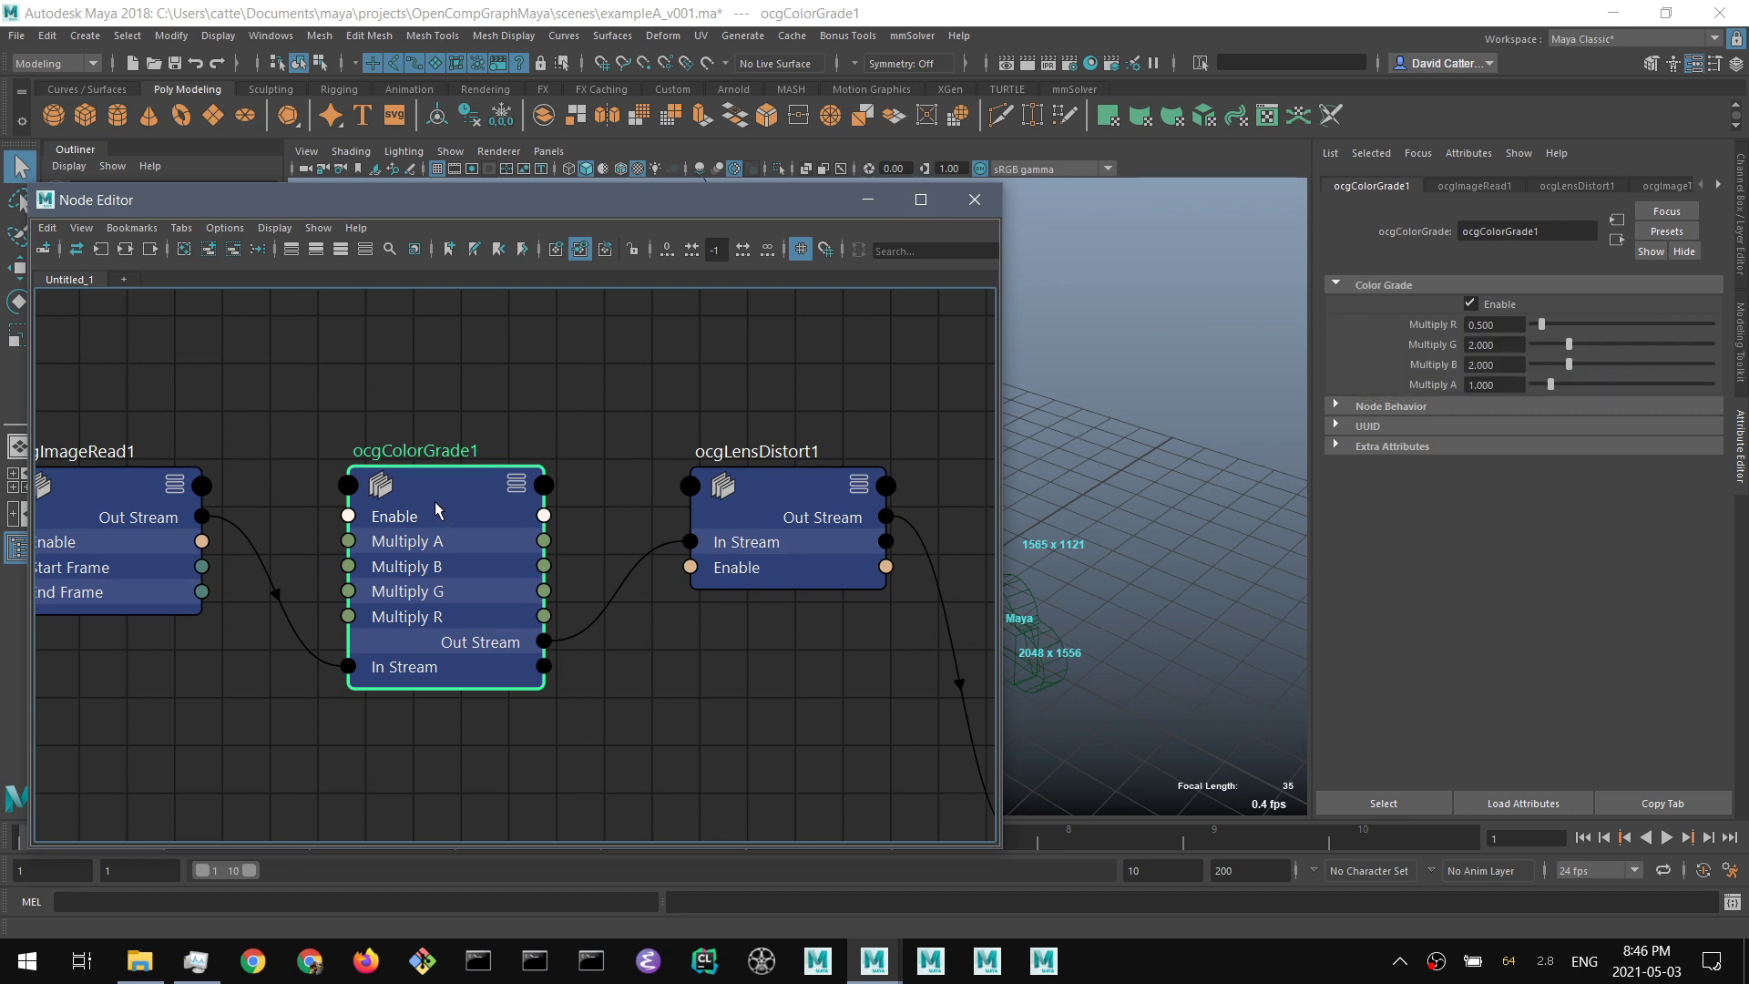
pyautogui.scroll(-1, 436, 506)
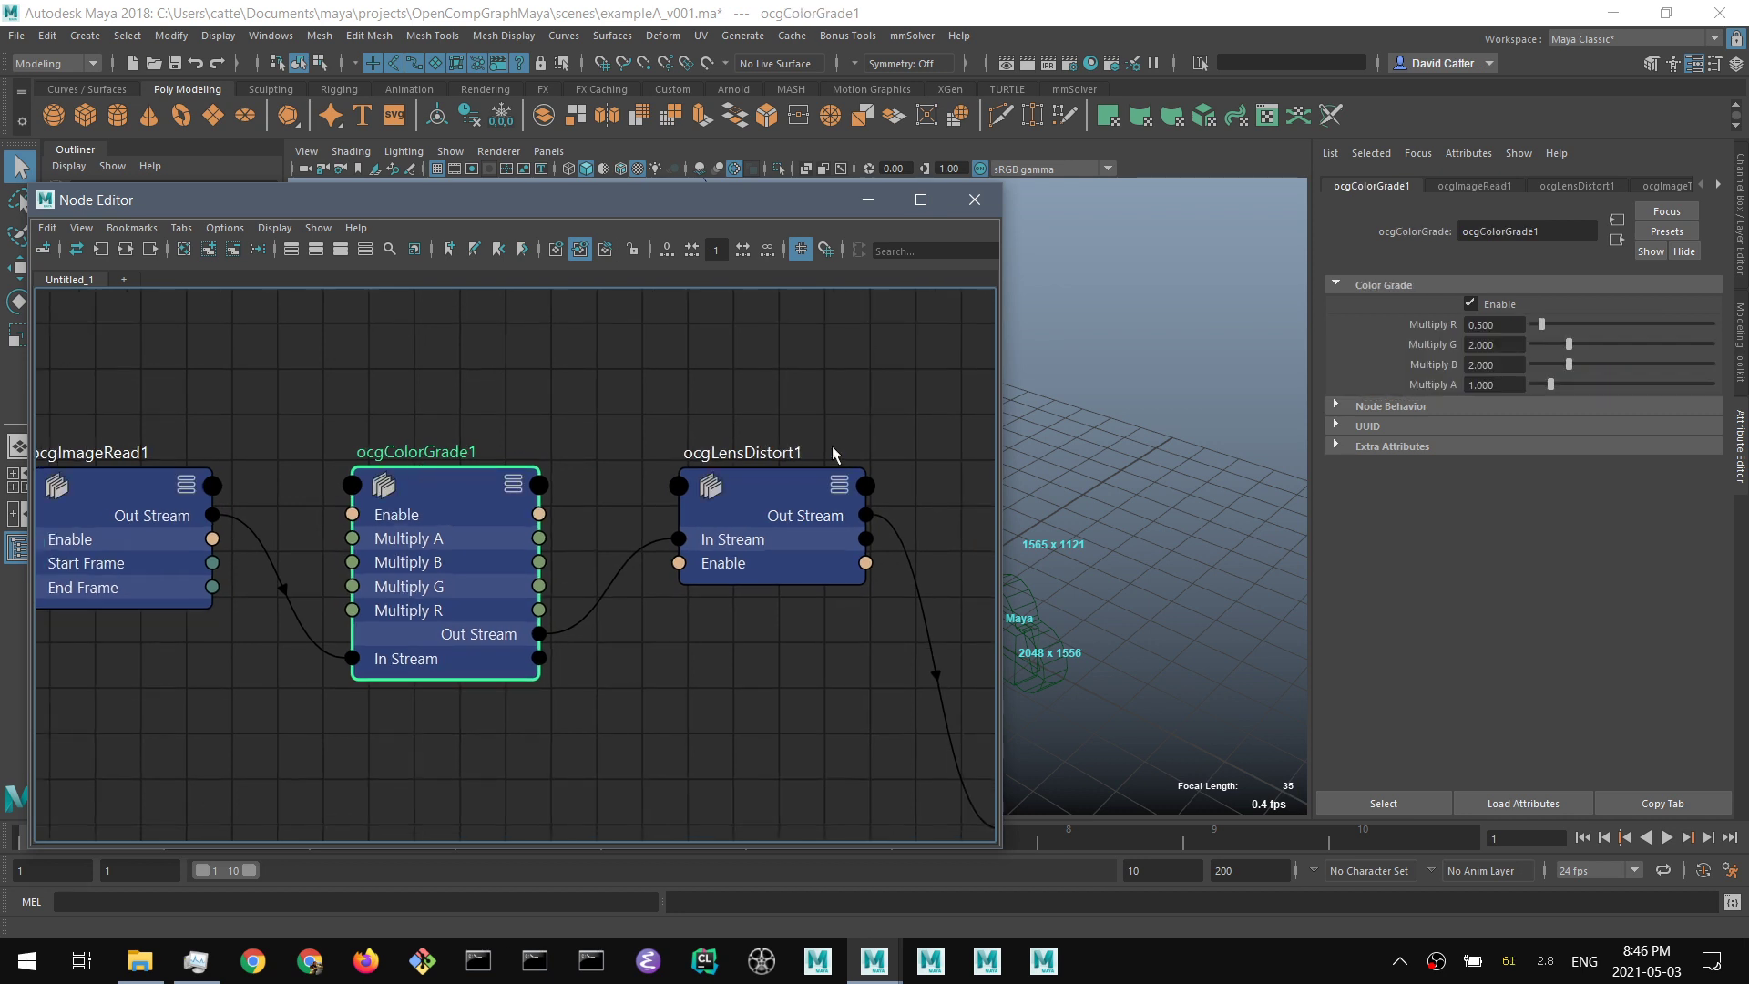
pyautogui.moveTo(999, 458); pyautogui.dragTo(902, 458)
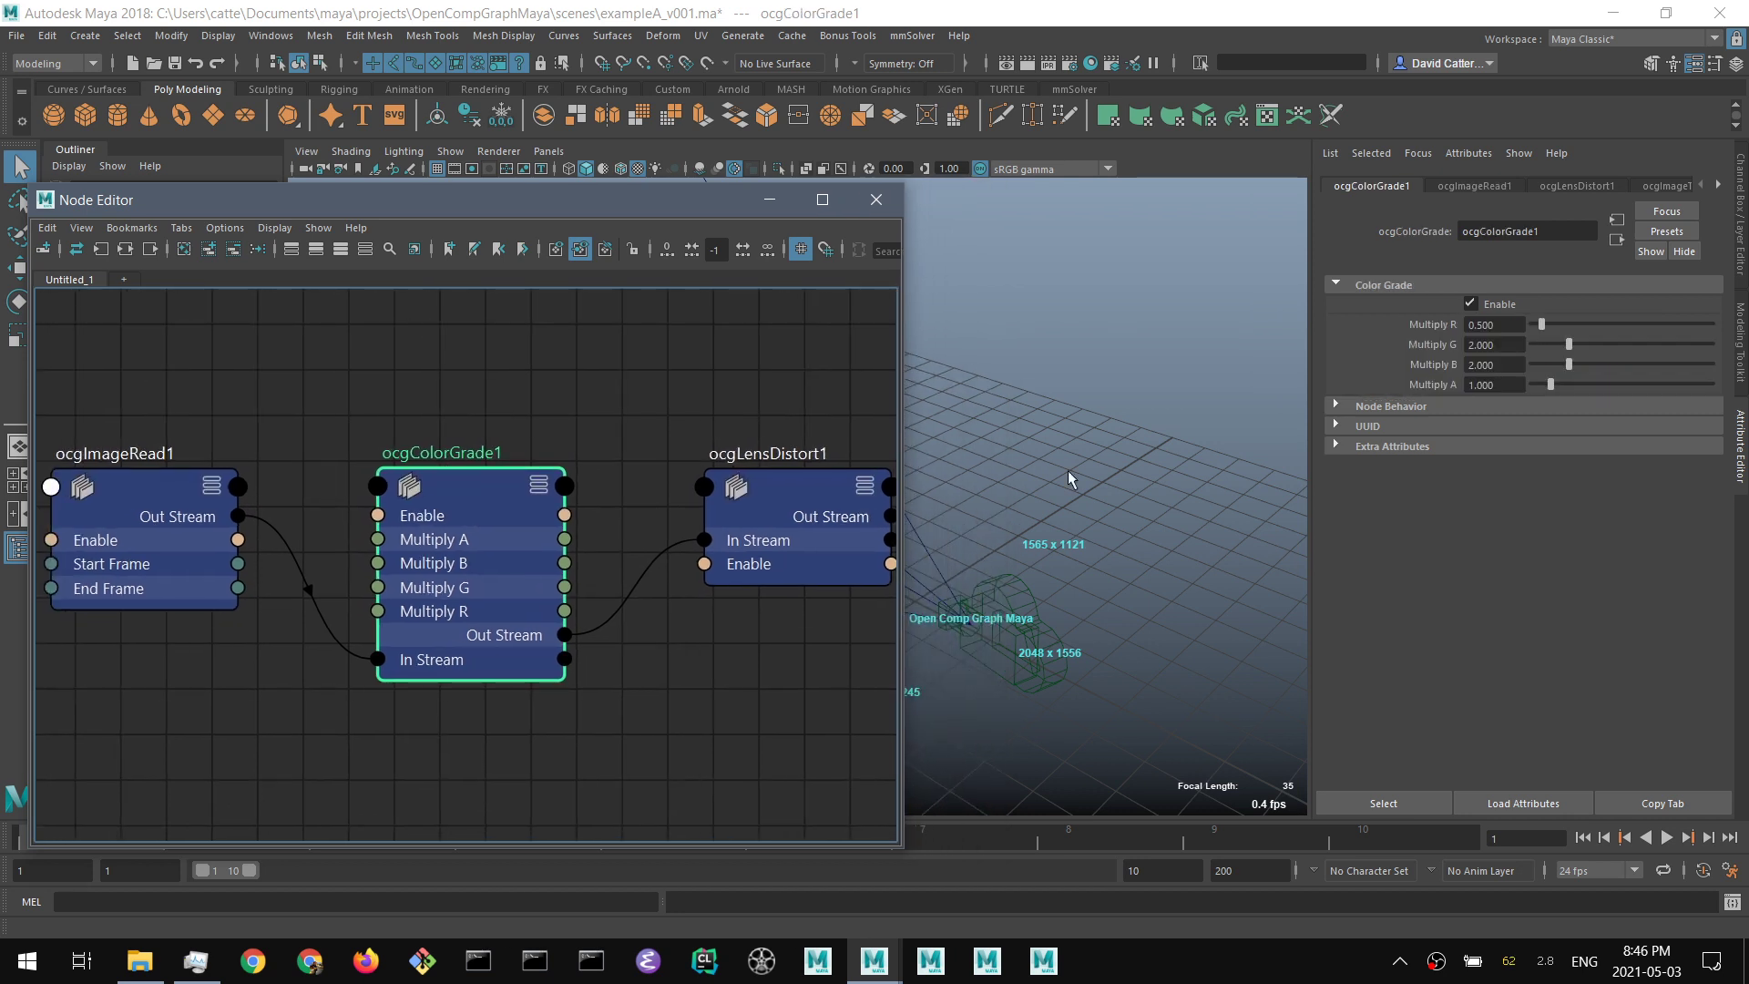
pyautogui.click(1494, 308)
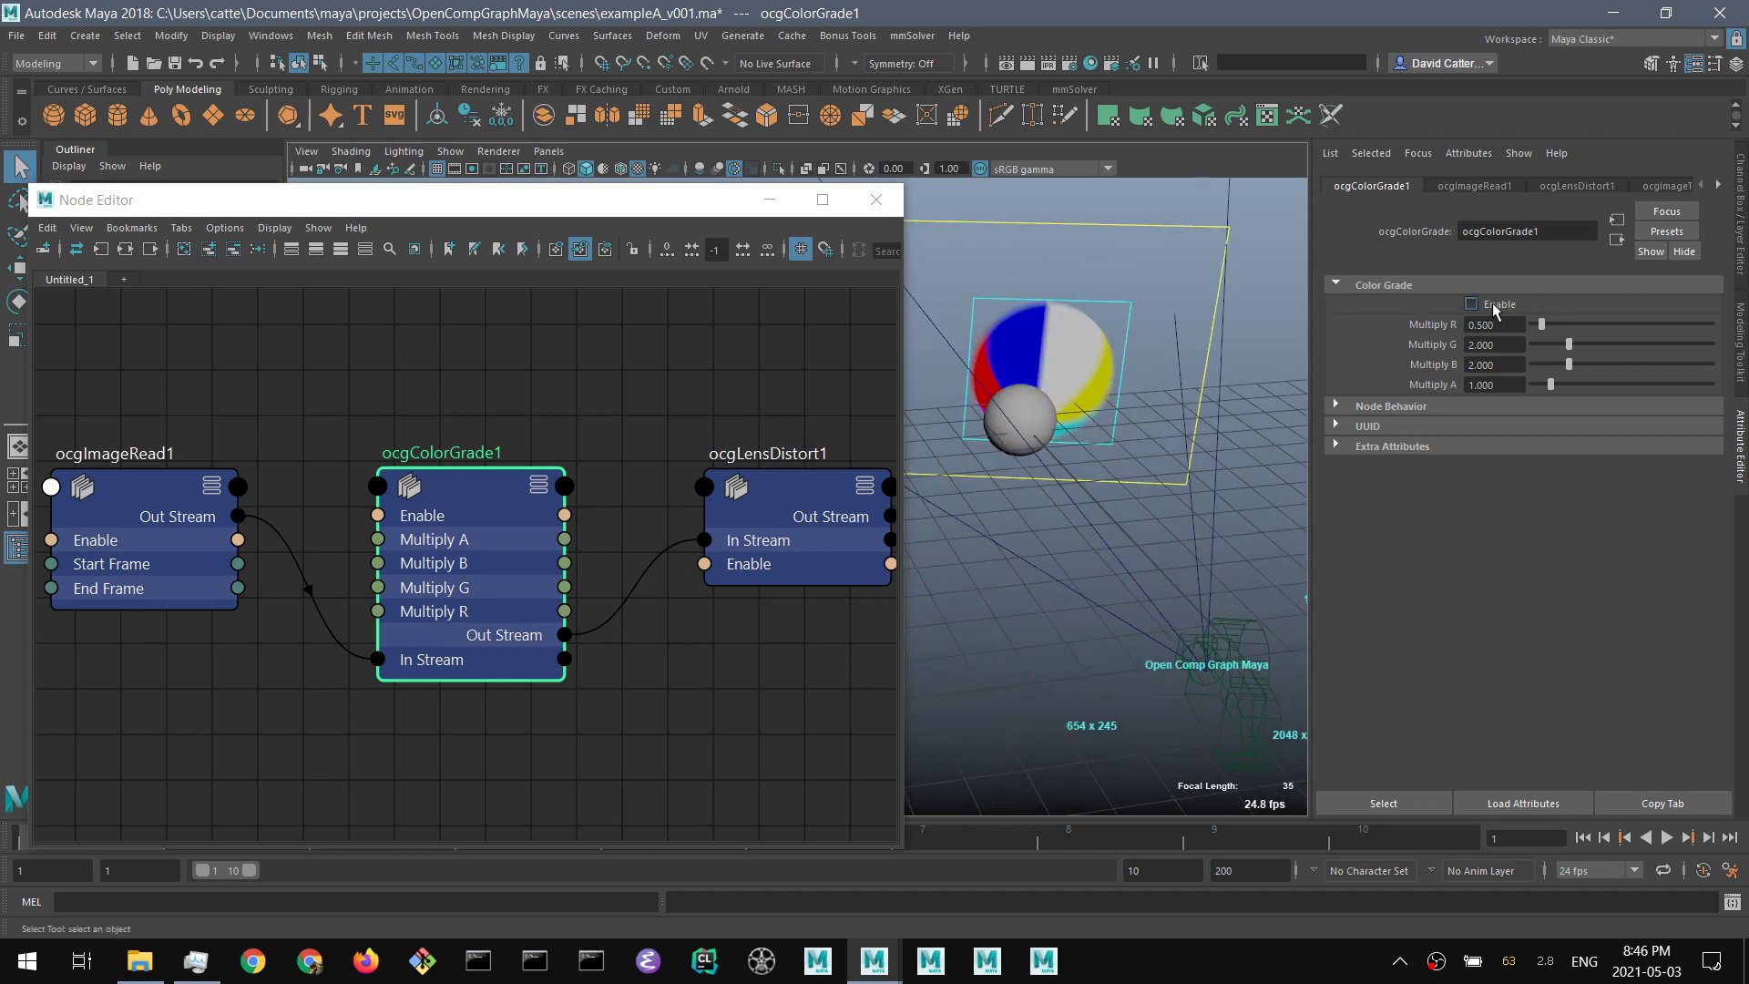
# - Enable ocgLensDistort1 with distortion 0.258, anamorphic squeeze 0.714, curvature X -0.036, Y 0.036
pyautogui.moveTo(563, 579); pyautogui.dragTo(332, 579, button='middle')
pyautogui.click(569, 538)
pyautogui.click(1471, 305)
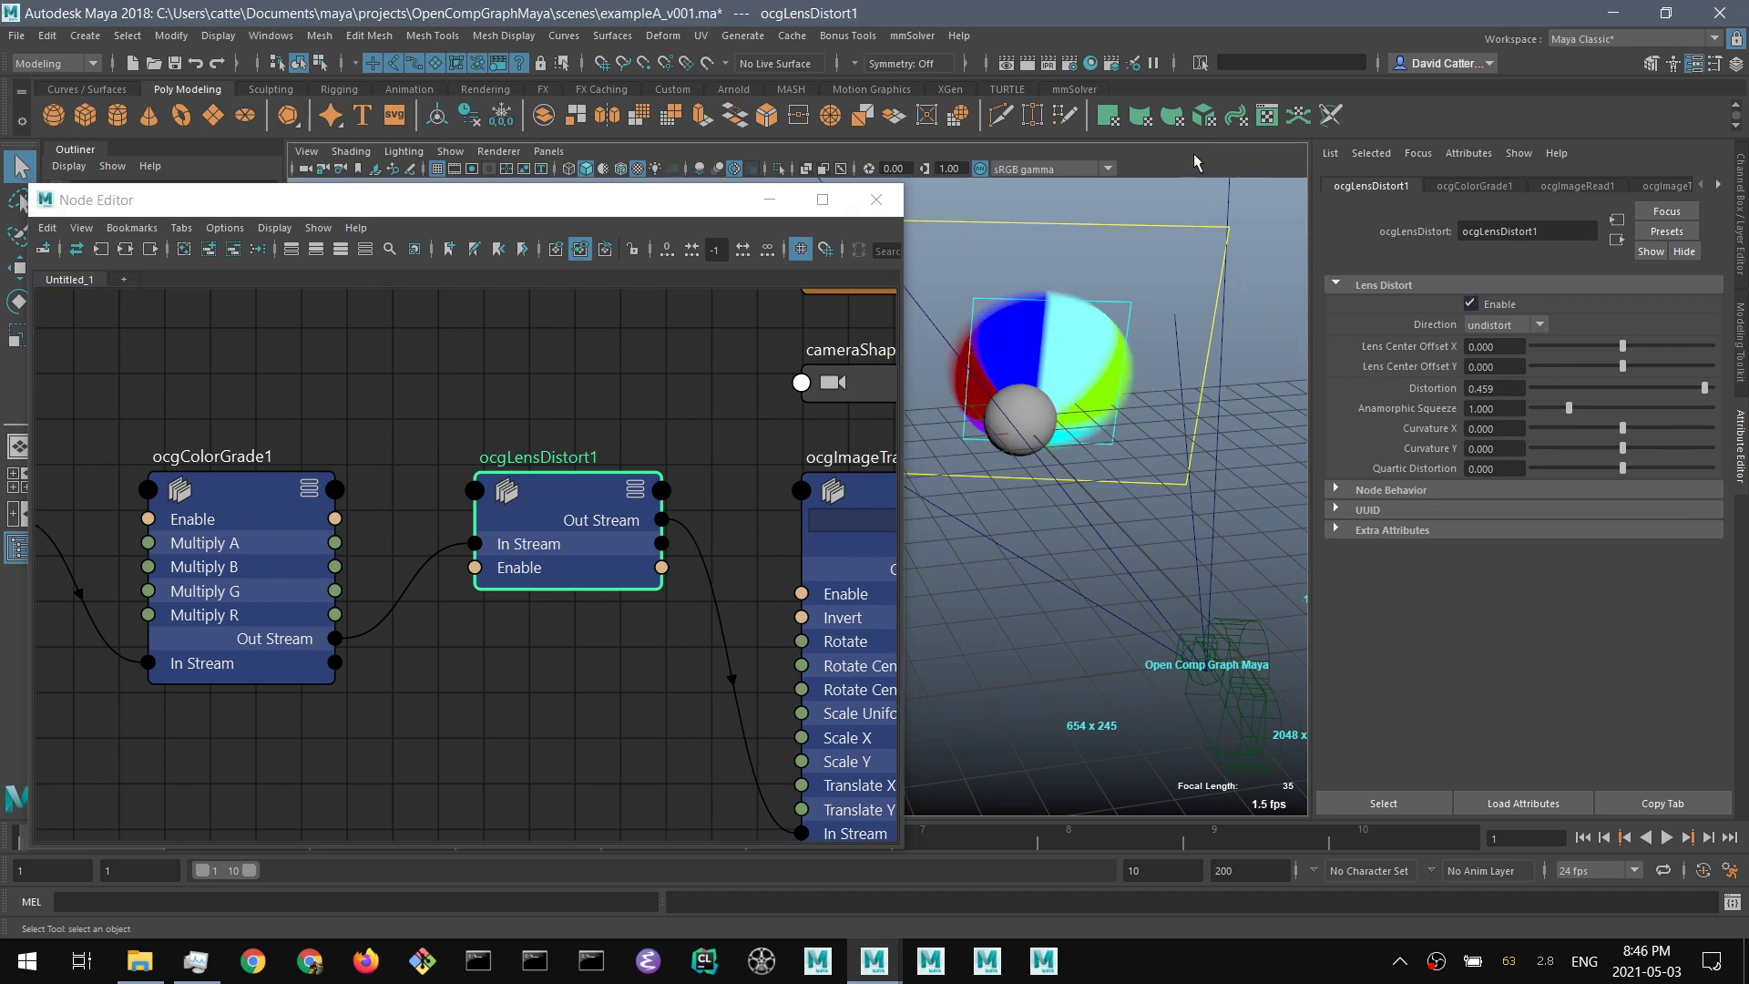
pyautogui.press('4')
pyautogui.moveTo(1569, 408); pyautogui.dragTo(1618, 440)
pyautogui.moveTo(1622, 448); pyautogui.dragTo(1630, 450)
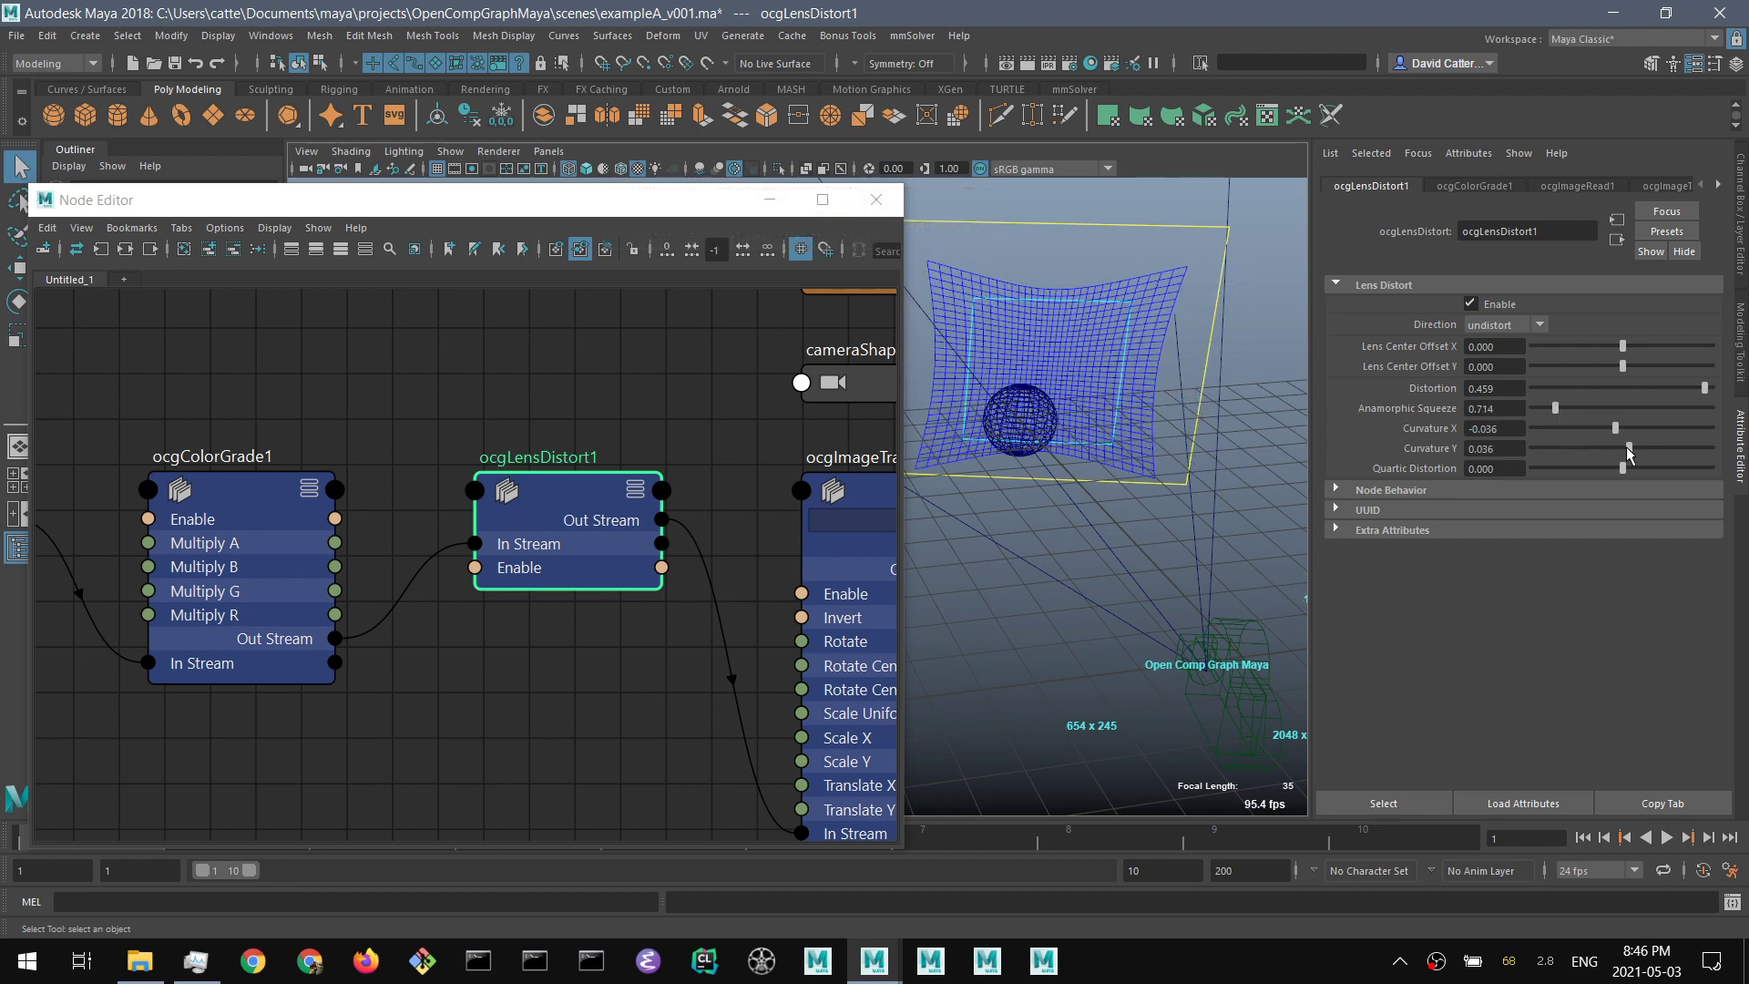
pyautogui.click(1683, 390)
pyautogui.moveTo(1681, 394); pyautogui.dragTo(1669, 392)
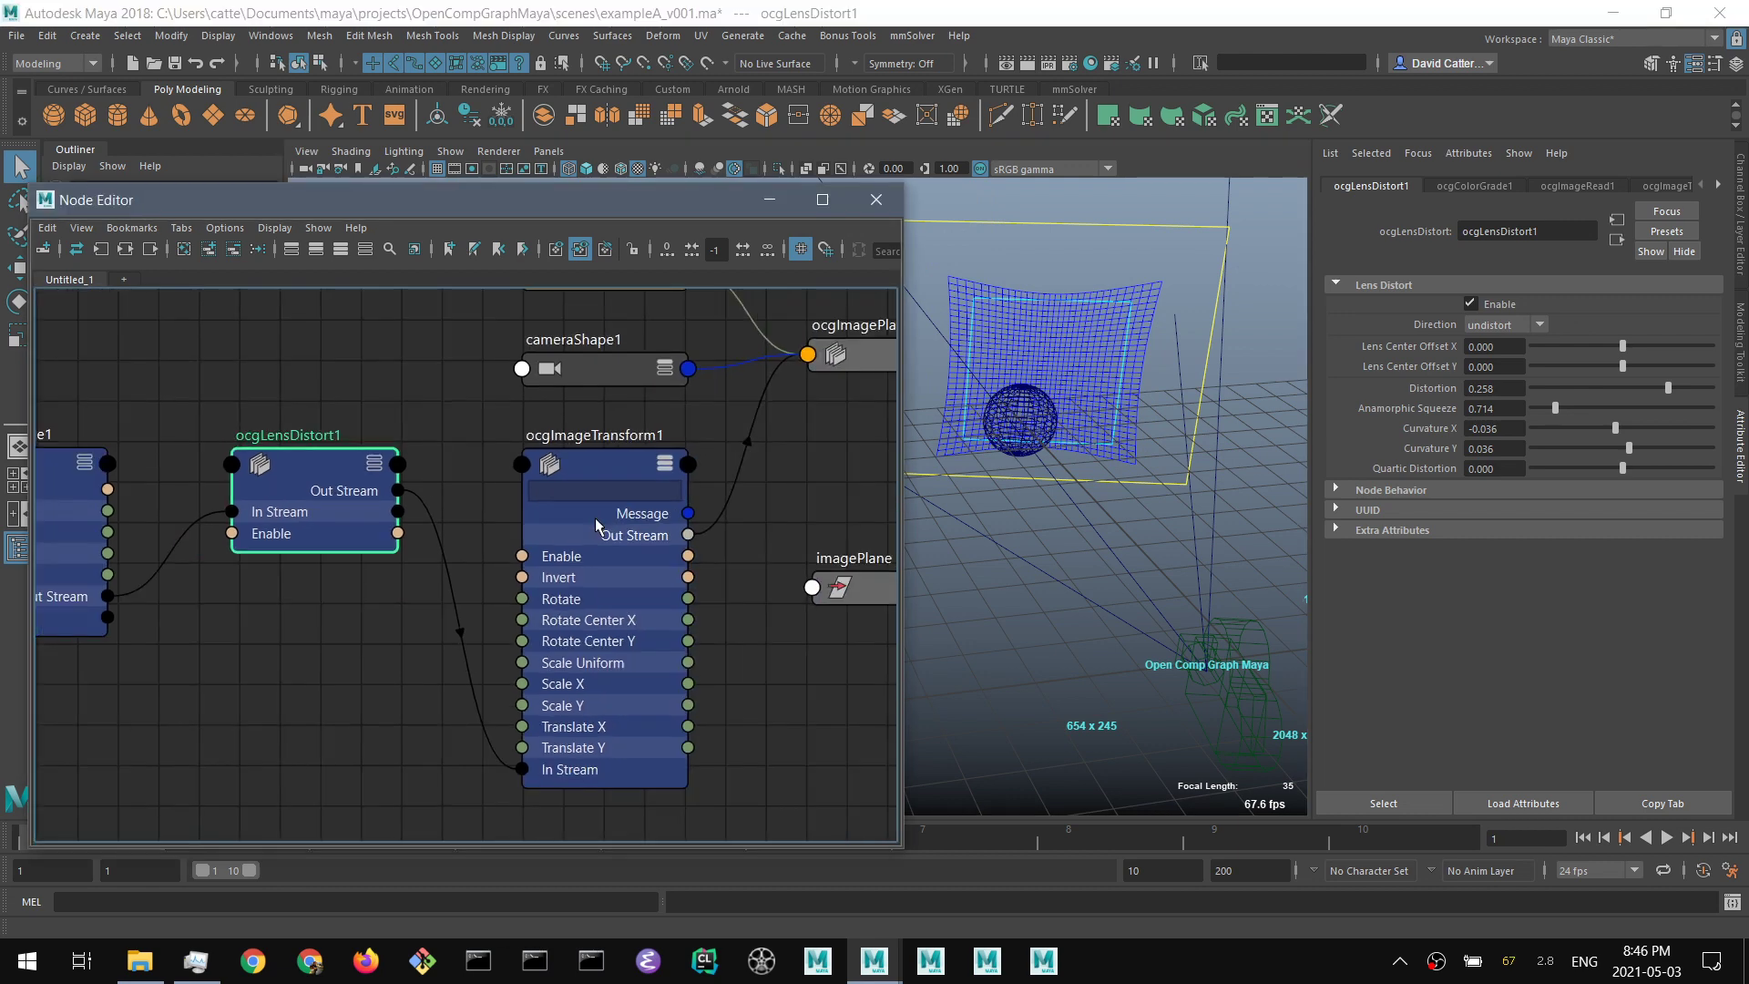
# - Set ocgImageTransform1 to Translate X 0.052, Translate Y 0.402, Rotate -1.856, in textured display
pyautogui.click(597, 525)
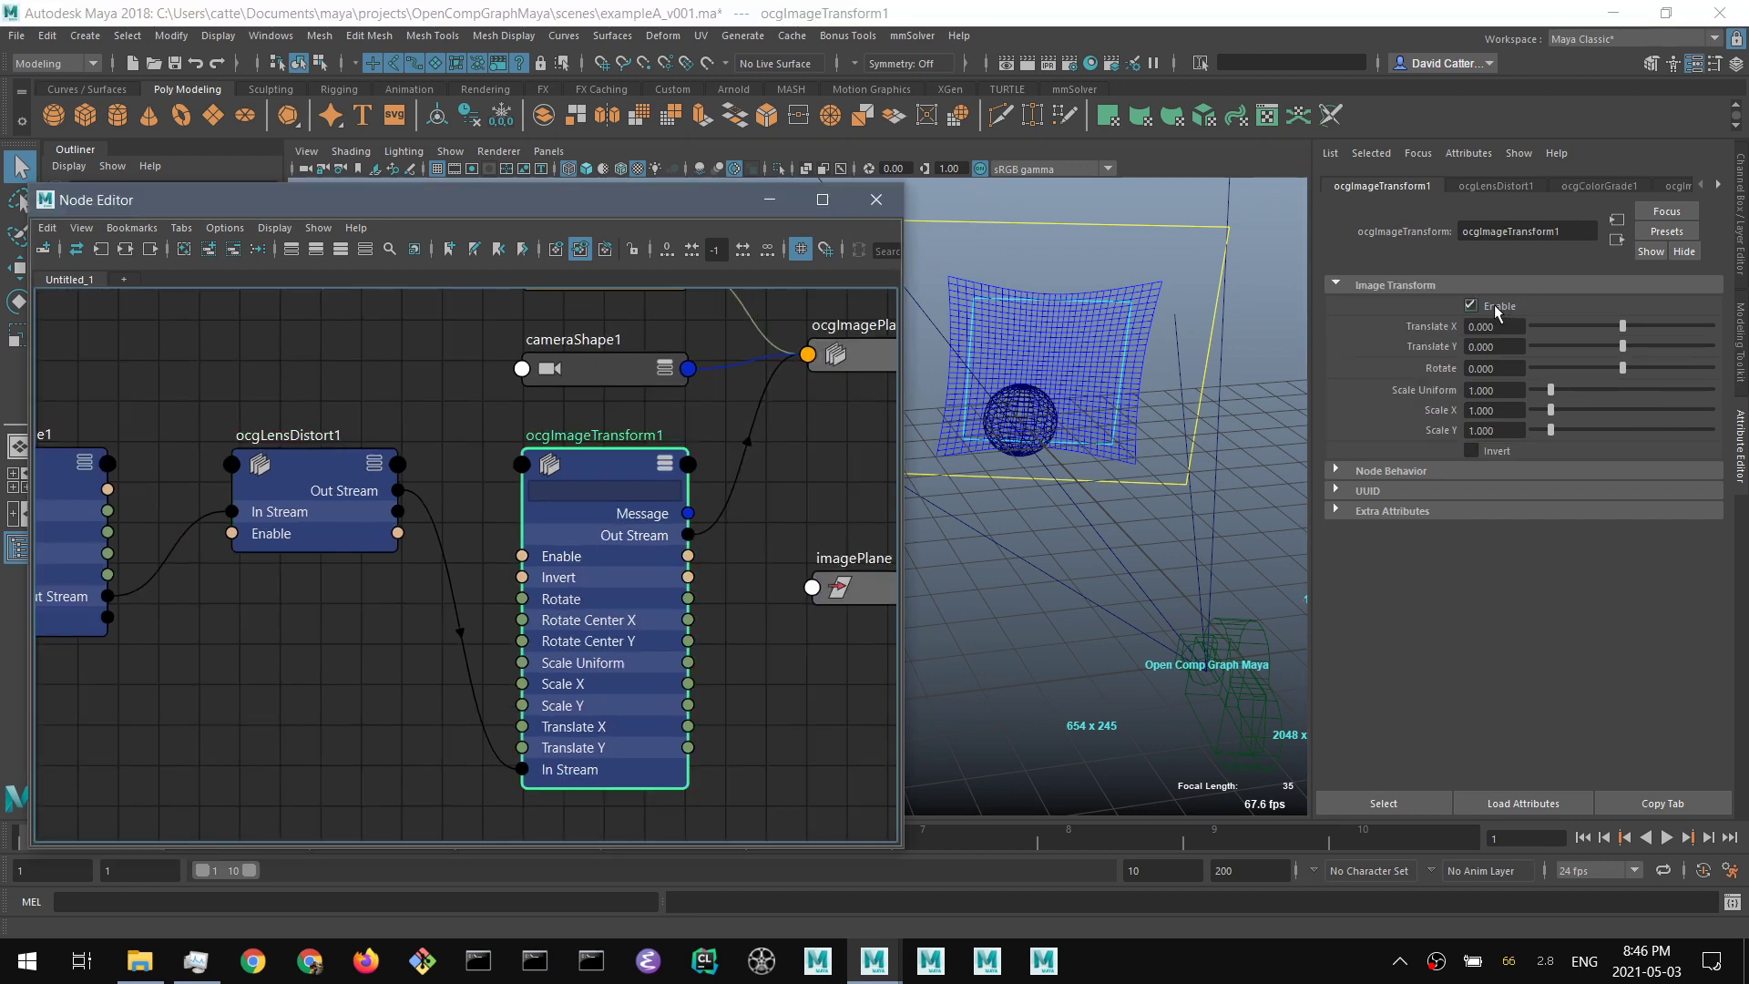
pyautogui.moveTo(1623, 326)
pyautogui.mouseDown()
pyautogui.moveTo(1655, 349)
pyautogui.moveTo(1601, 349)
pyautogui.moveTo(1660, 379)
pyautogui.moveTo(1612, 369)
pyautogui.moveTo(1641, 385)
pyautogui.moveTo(1621, 383)
pyautogui.mouseUp()
pyautogui.press('6')
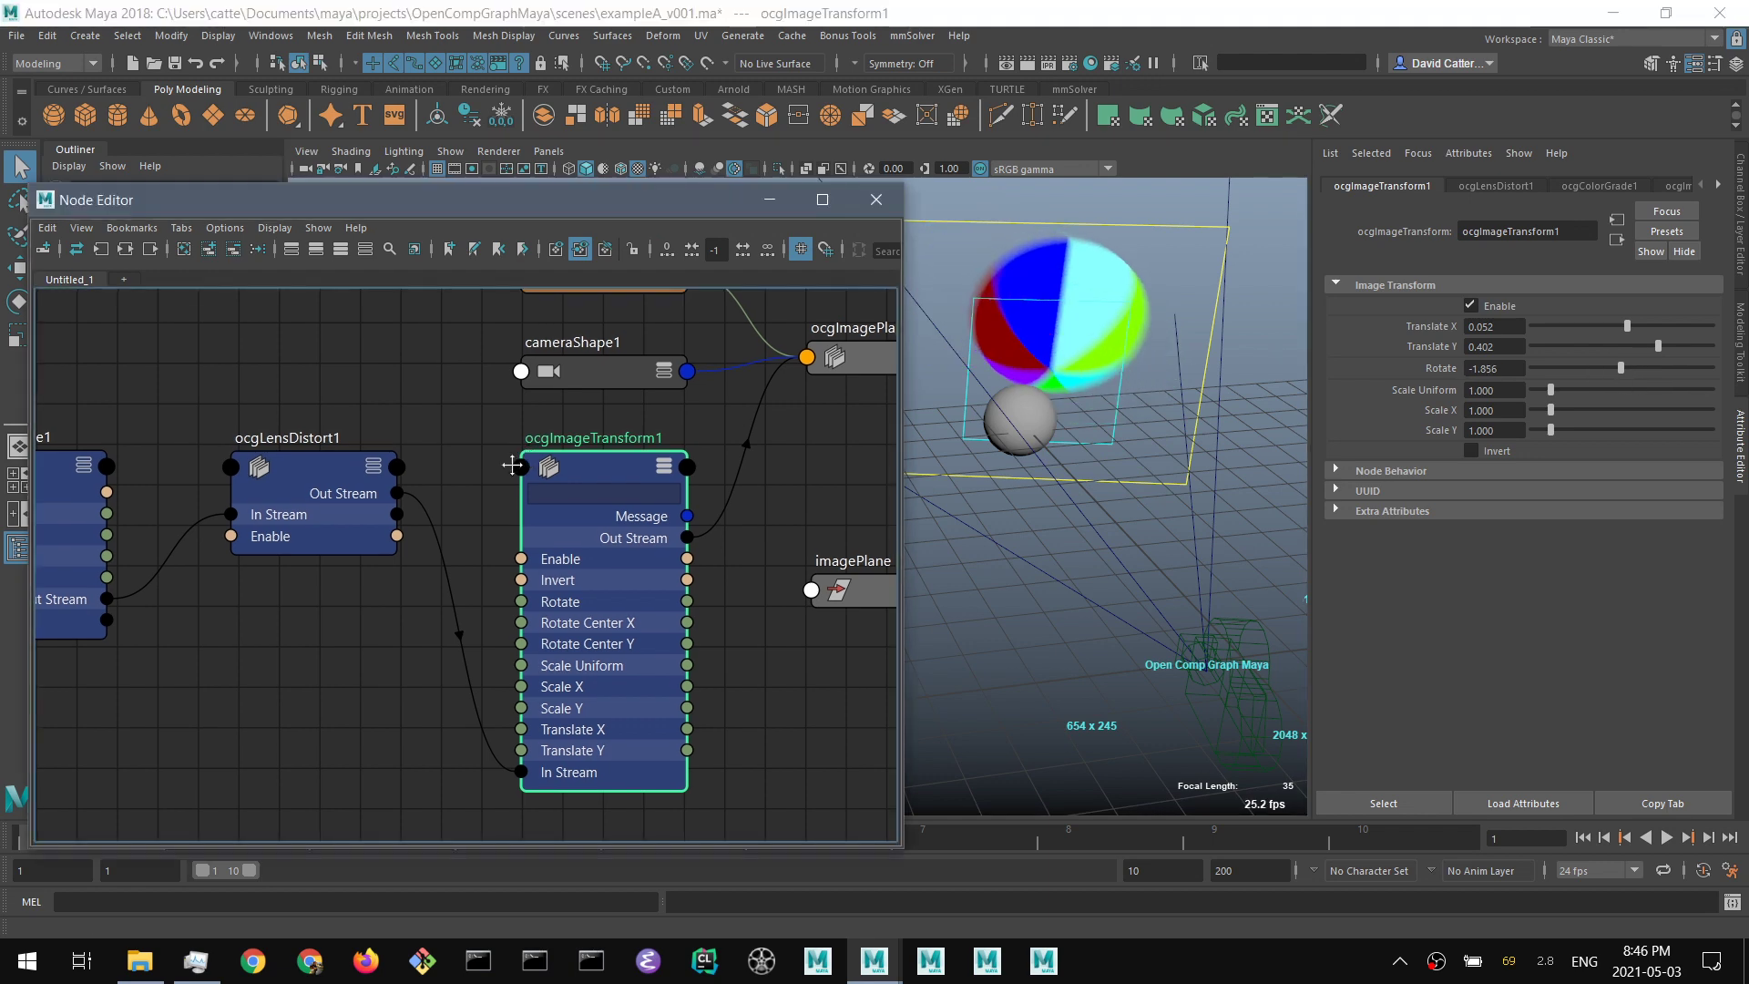
pyautogui.scroll(-3, 576, 417)
pyautogui.click(743, 501)
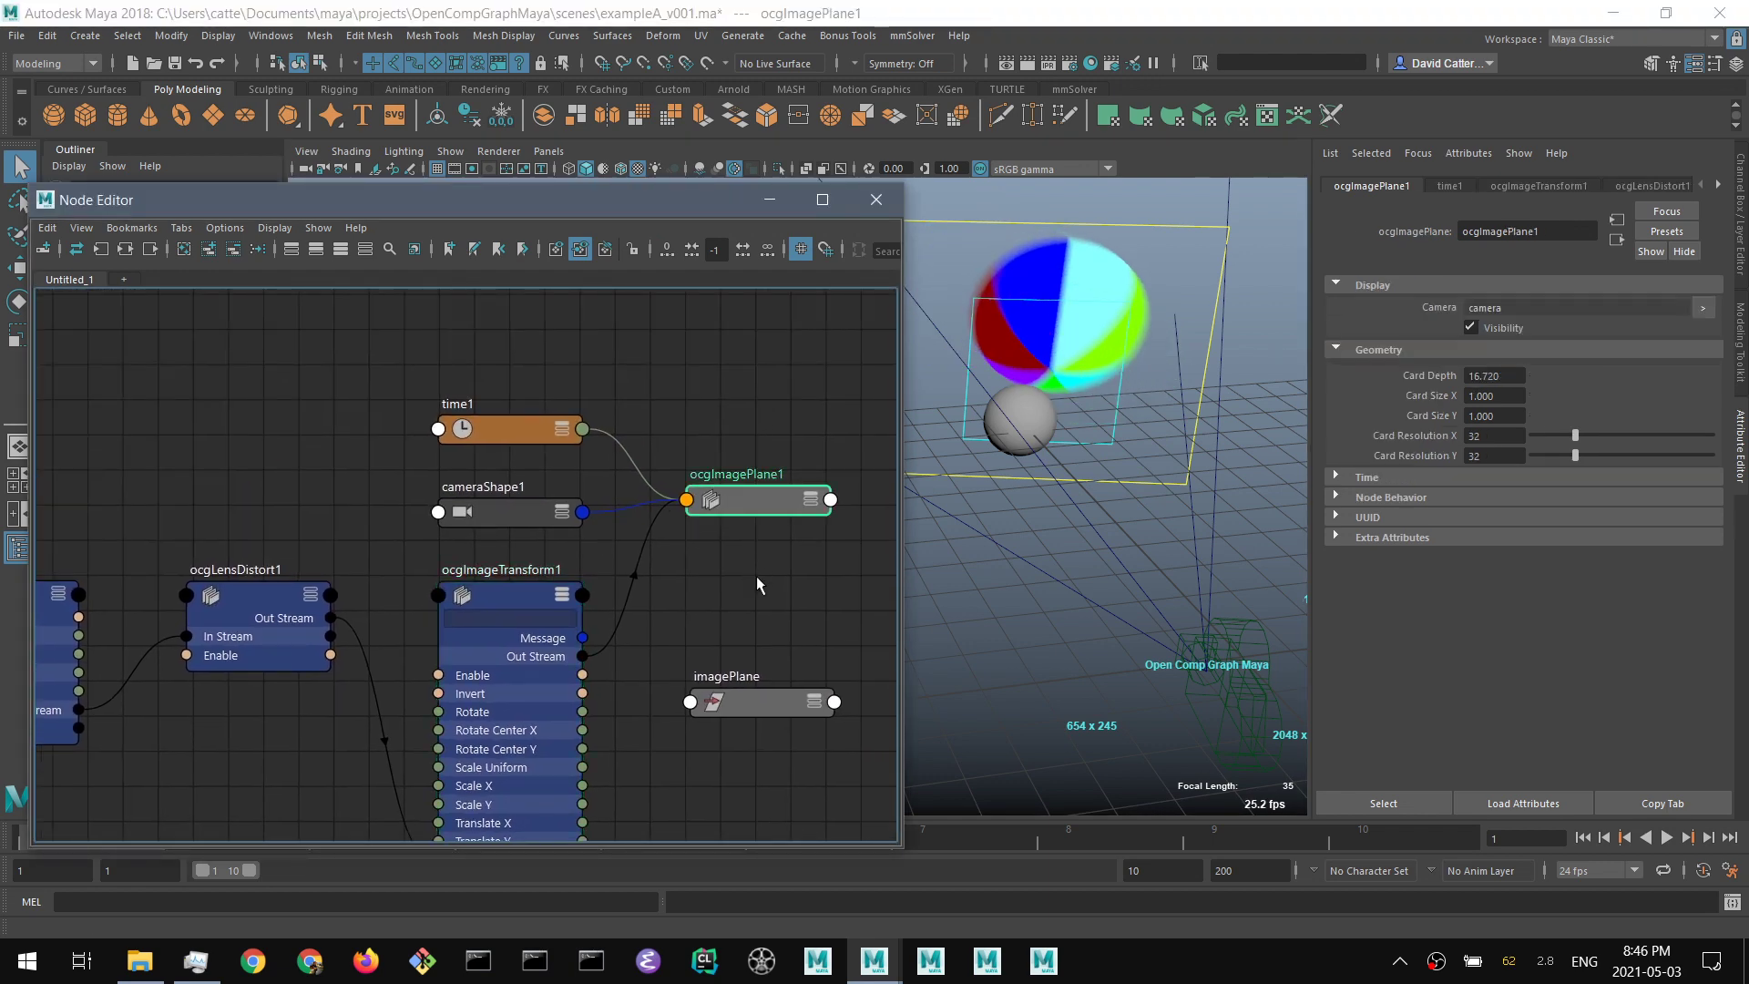